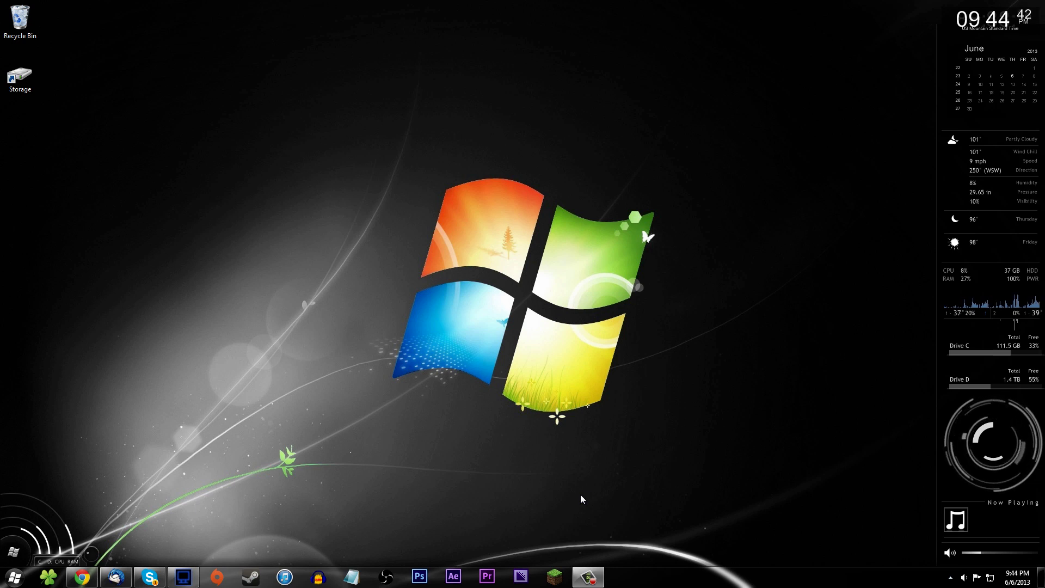
Step: Restore the OptiFine HD D3 forum thread and scroll to its Ultra and Standard 1.5.2 downloads
click(81, 577)
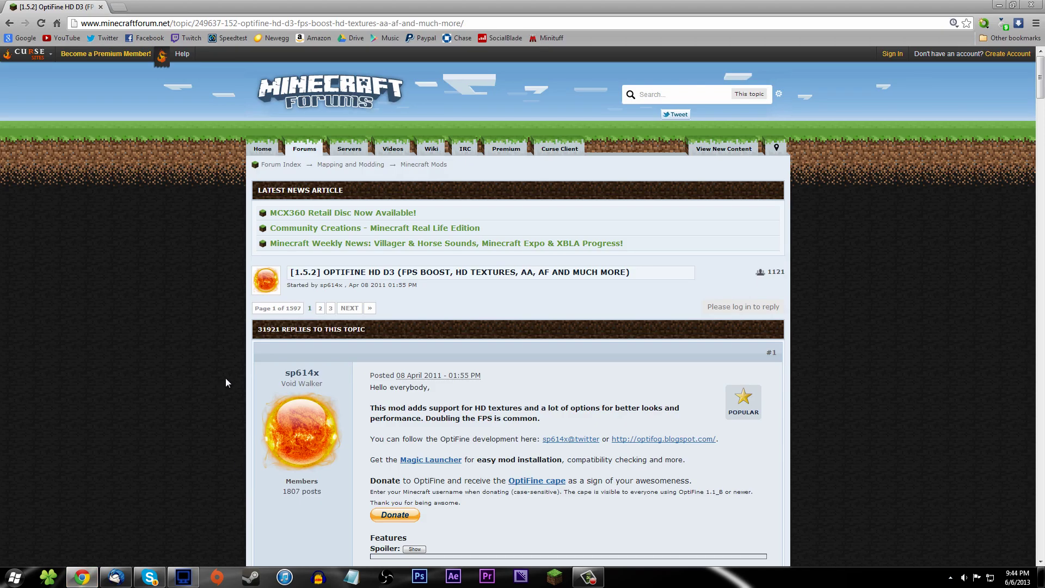
scroll(204, 339, down, 3)
scroll(198, 327, up, 3)
scroll(198, 327, down, 3)
scroll(203, 319, up, 1)
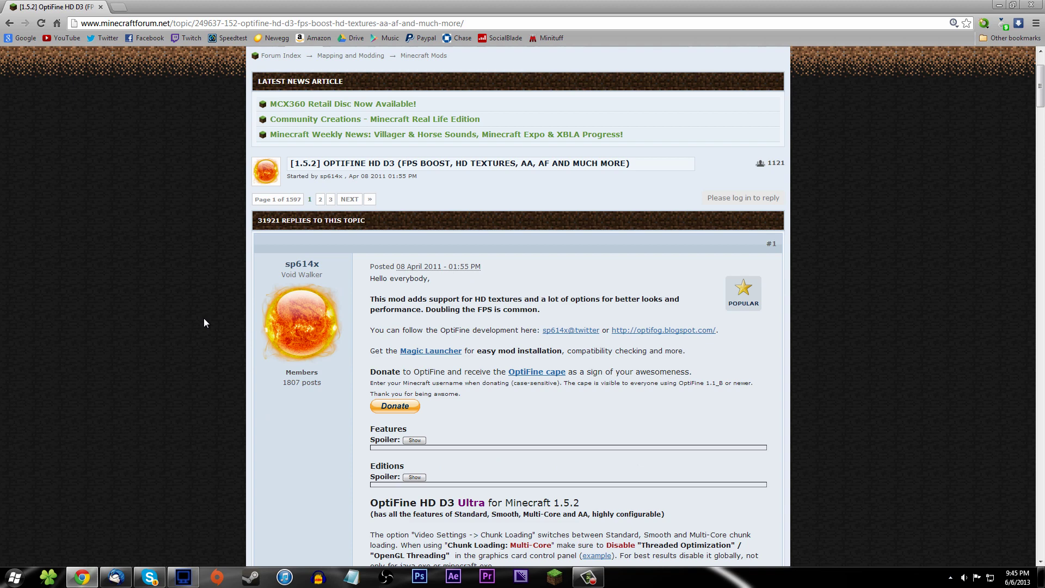
scroll(204, 323, up, 2)
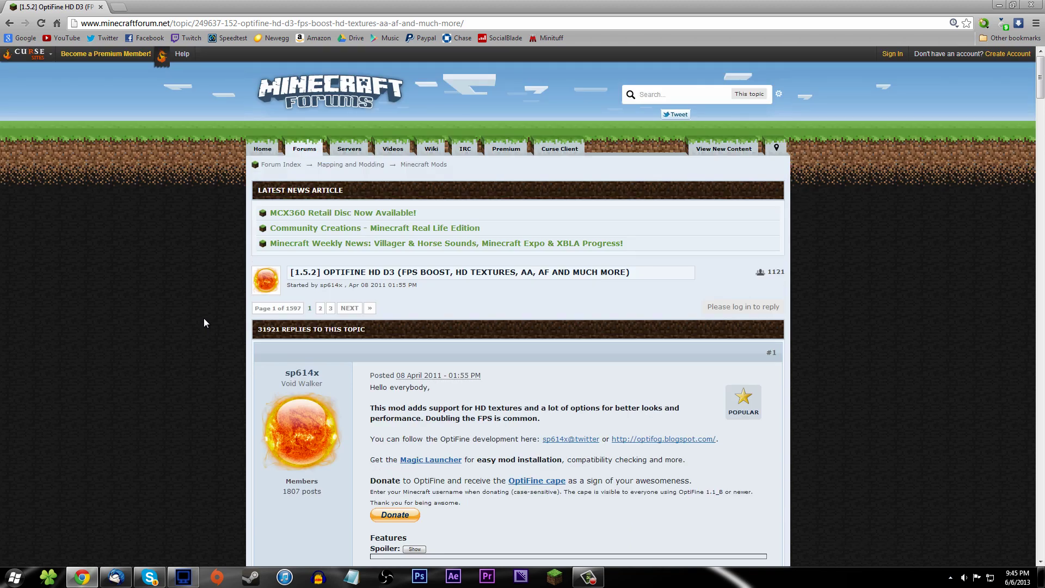
click(479, 22)
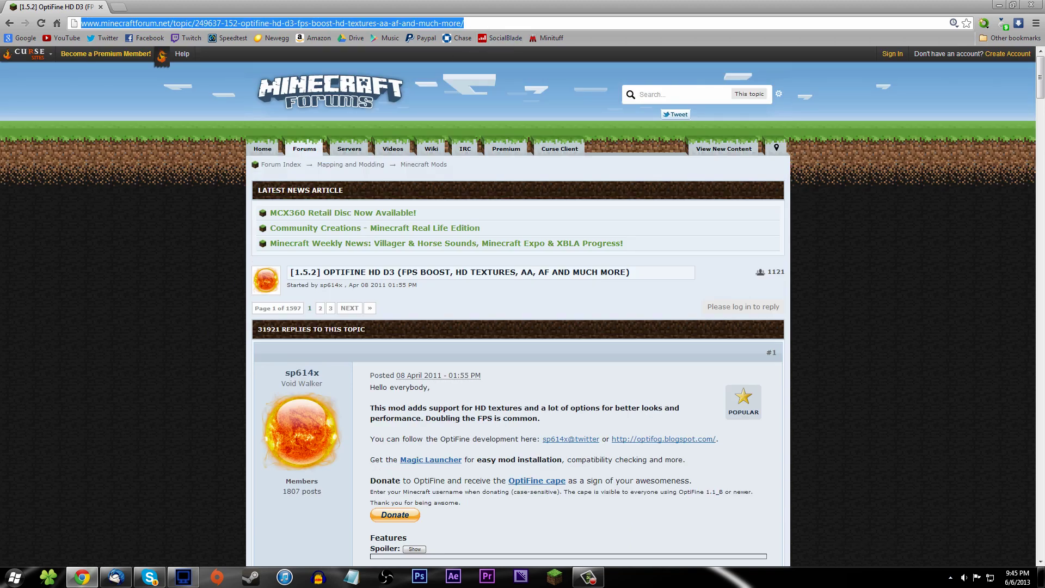
click(118, 166)
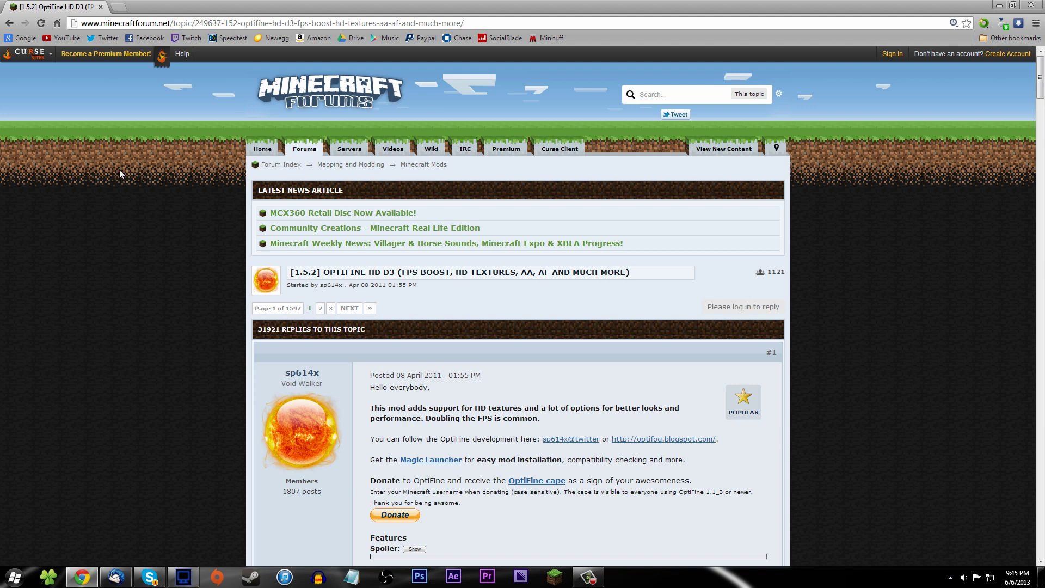
scroll(128, 177, down, 5)
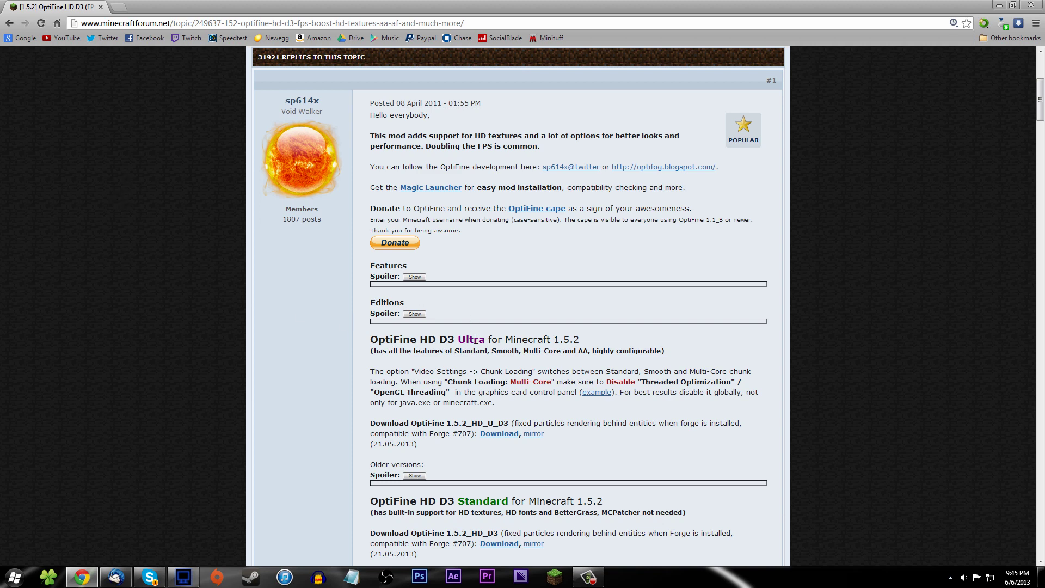
drag(477, 340, 439, 340)
click(437, 341)
mouse_move(551, 513)
mouse_down()
mouse_move(556, 531)
mouse_move(402, 513)
mouse_up()
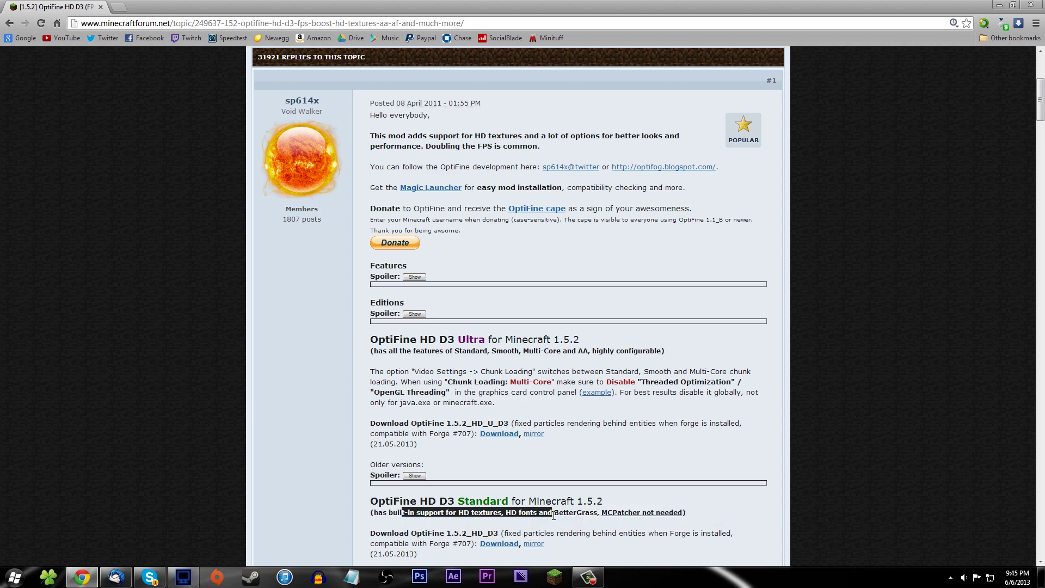
triple_click(475, 343)
click(474, 342)
double_click(467, 340)
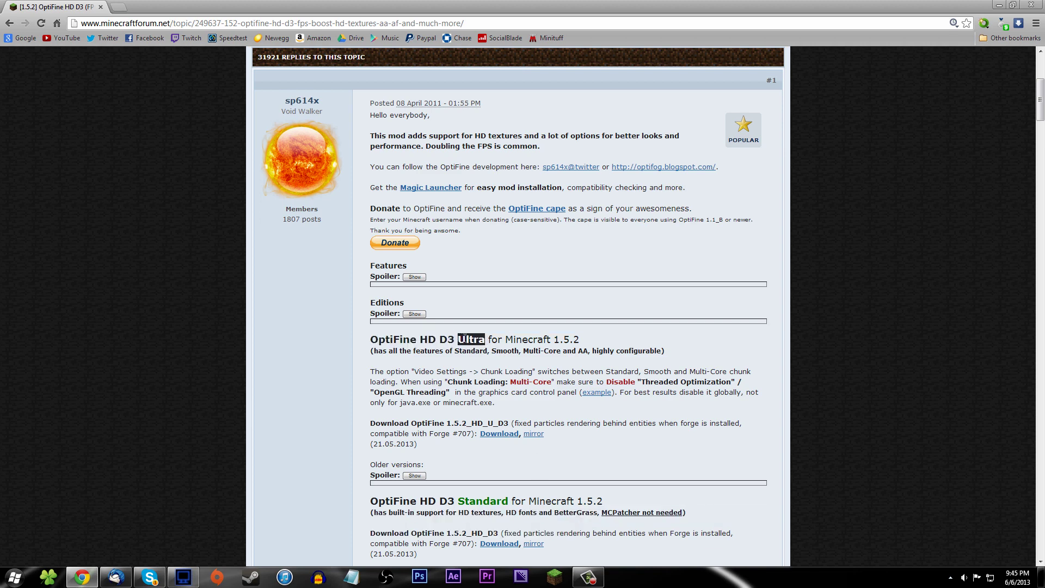
click(466, 338)
drag(605, 343, 554, 333)
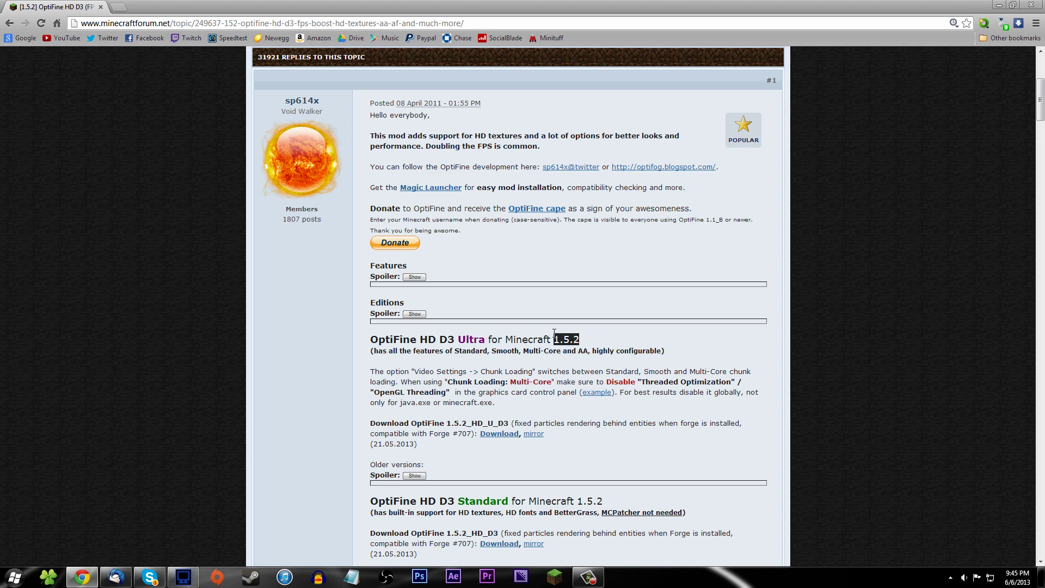
drag(558, 336, 596, 334)
click(592, 342)
drag(593, 342, 554, 338)
click(568, 342)
drag(554, 339, 580, 341)
click(581, 342)
double_click(566, 339)
click(539, 357)
Step: Follow the Ultra download link and download OptiFine_1.5.2_HD_U_D3.zip from the page after the ad
click(502, 438)
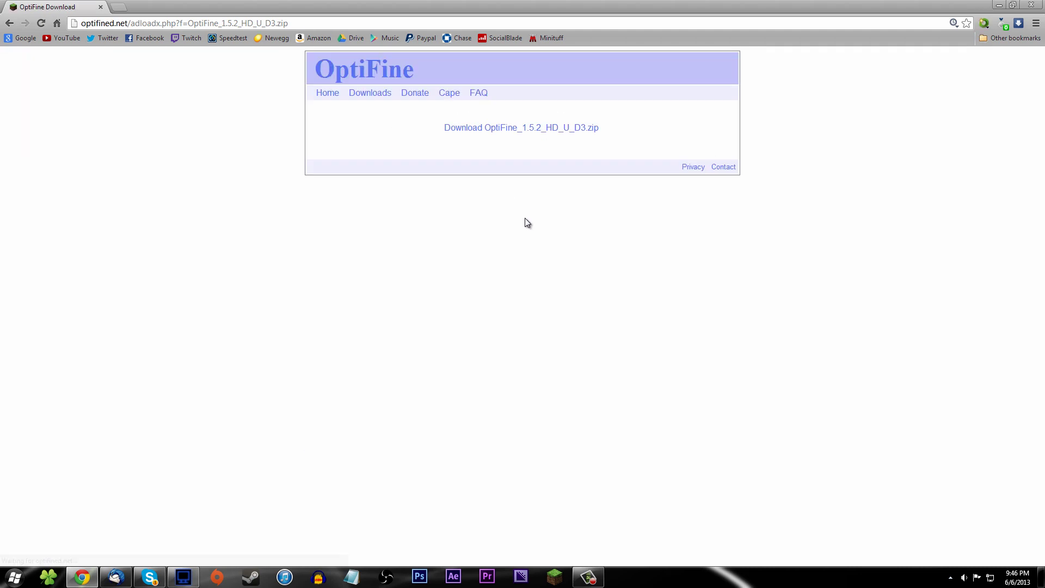
click(504, 131)
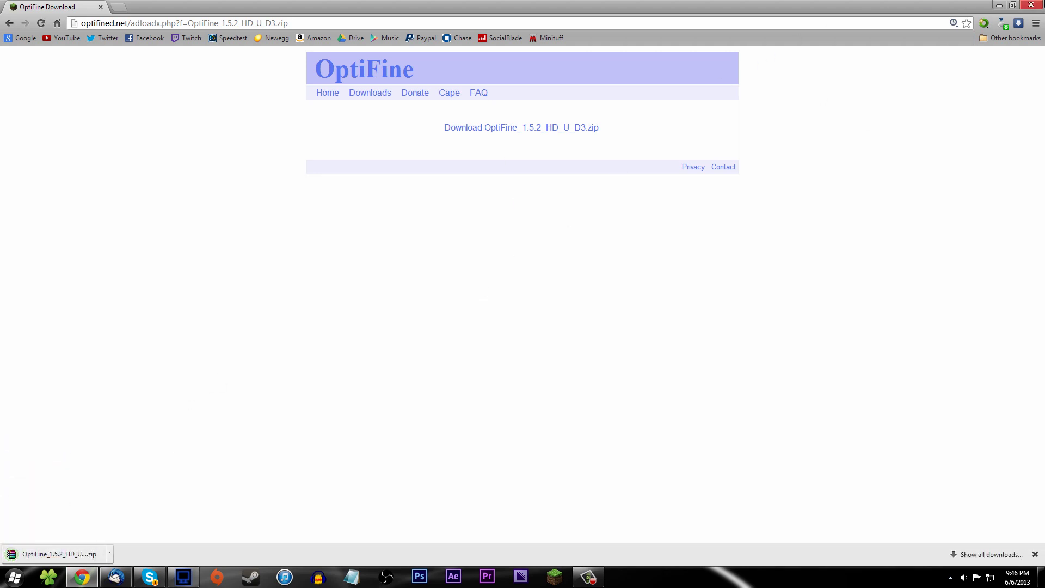
Step: Open Computer, go to Downloads, select OptiFine_1.5.2_HD_U_D3.zip and move the window to the upper right
key(super+d)
click(48, 576)
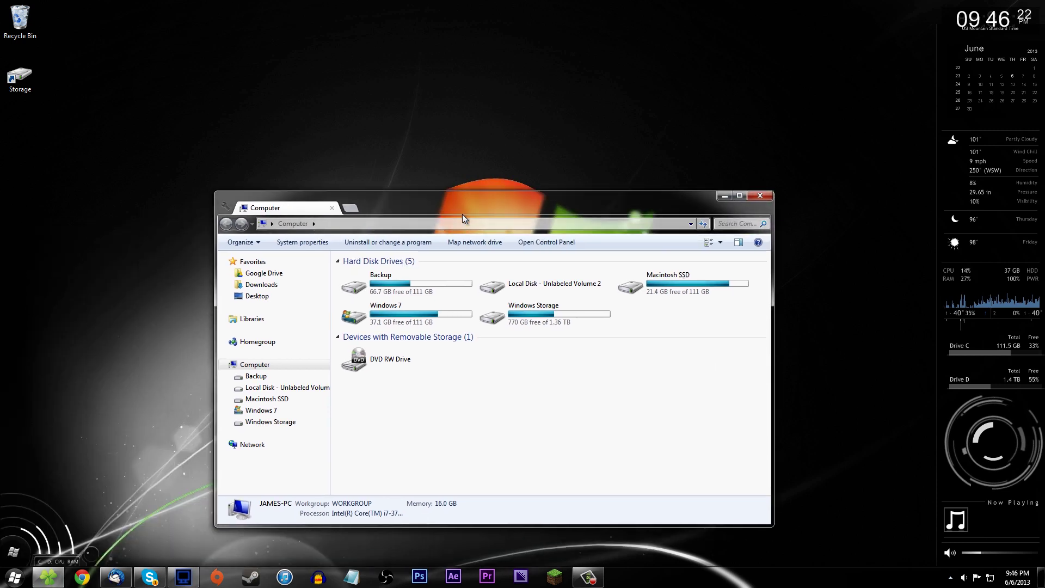
drag(462, 215, 418, 218)
click(217, 286)
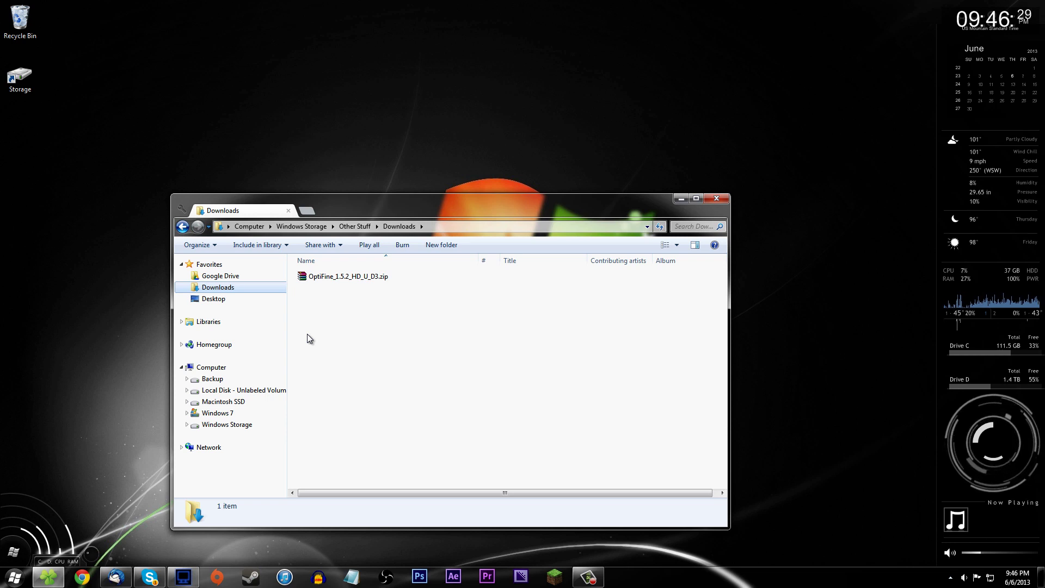
click(311, 277)
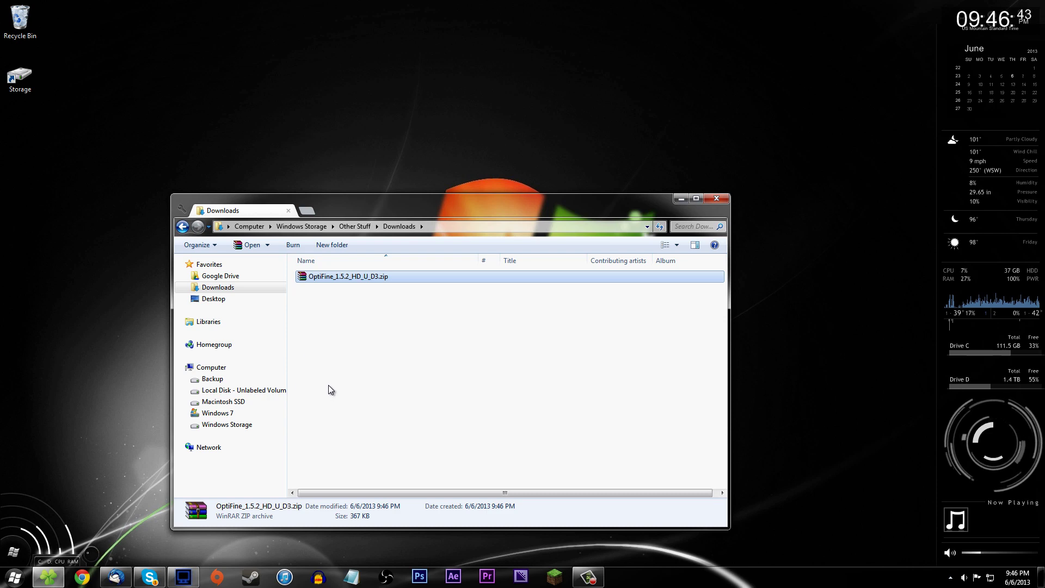
mouse_move(351, 205)
mouse_down()
mouse_move(504, 91)
mouse_move(666, 28)
mouse_up()
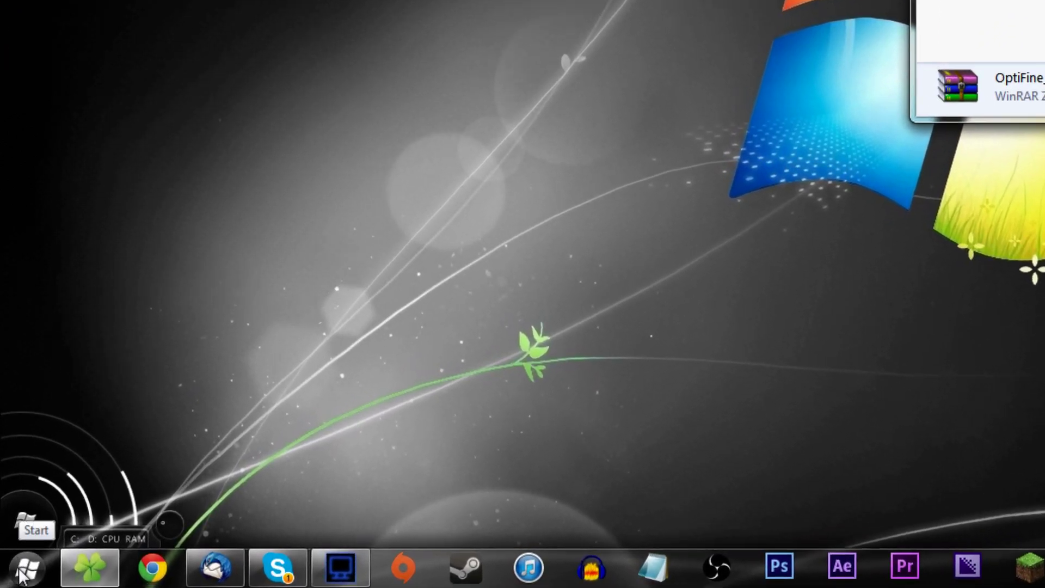
Step: Search %appdata% from the Start menu to open the Roaming folder beside Downloads
click(27, 567)
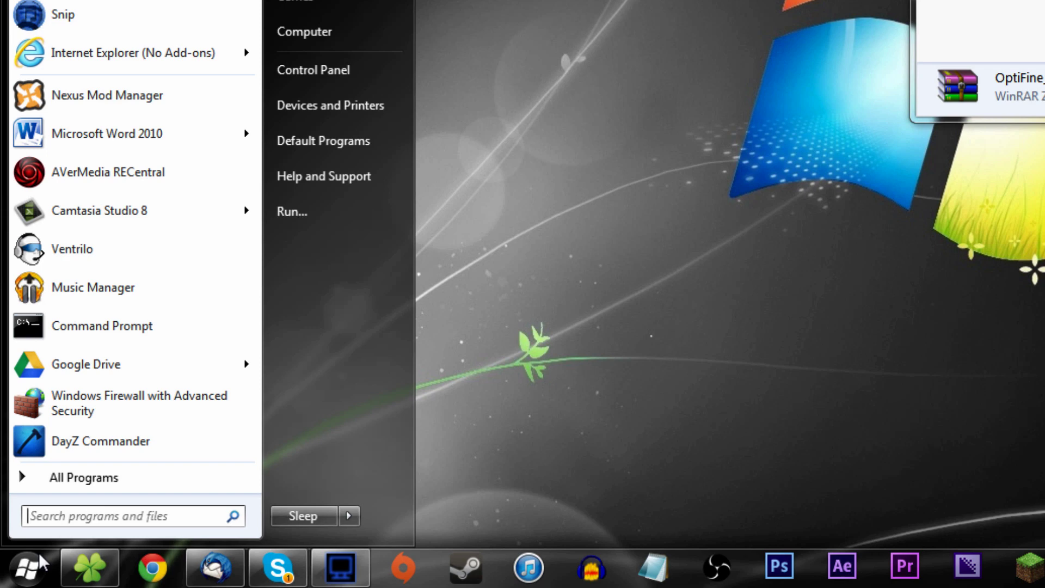
text(%appda)
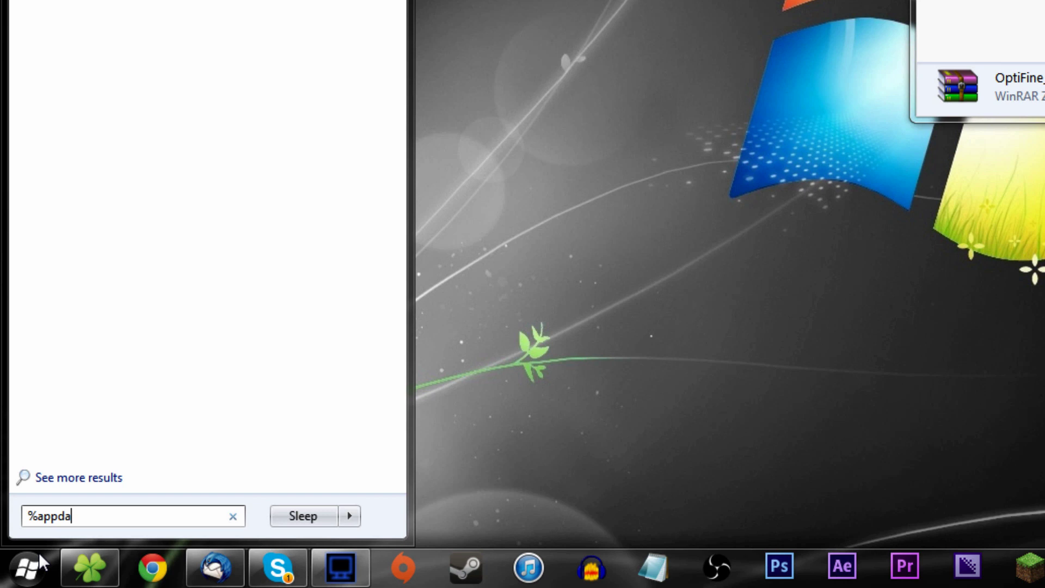
text(ta#)
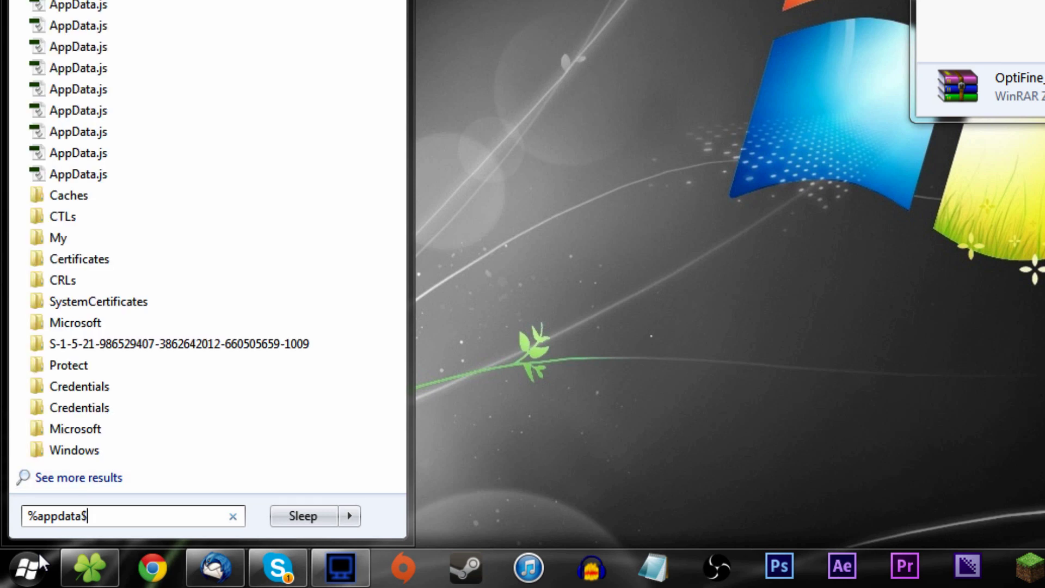
key(BackSpace)
text(%)
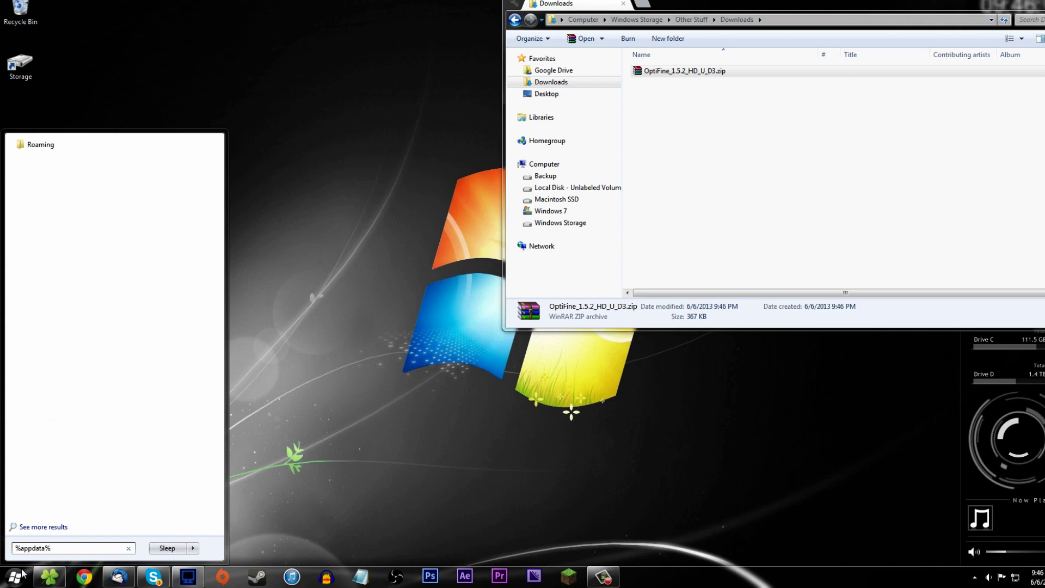
key(Return)
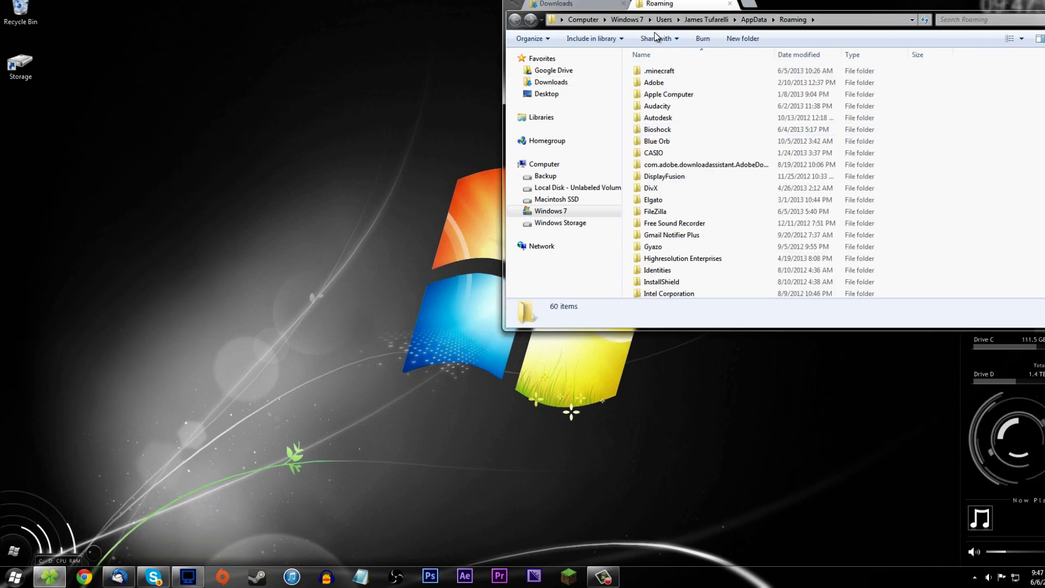
drag(555, 4, 283, 199)
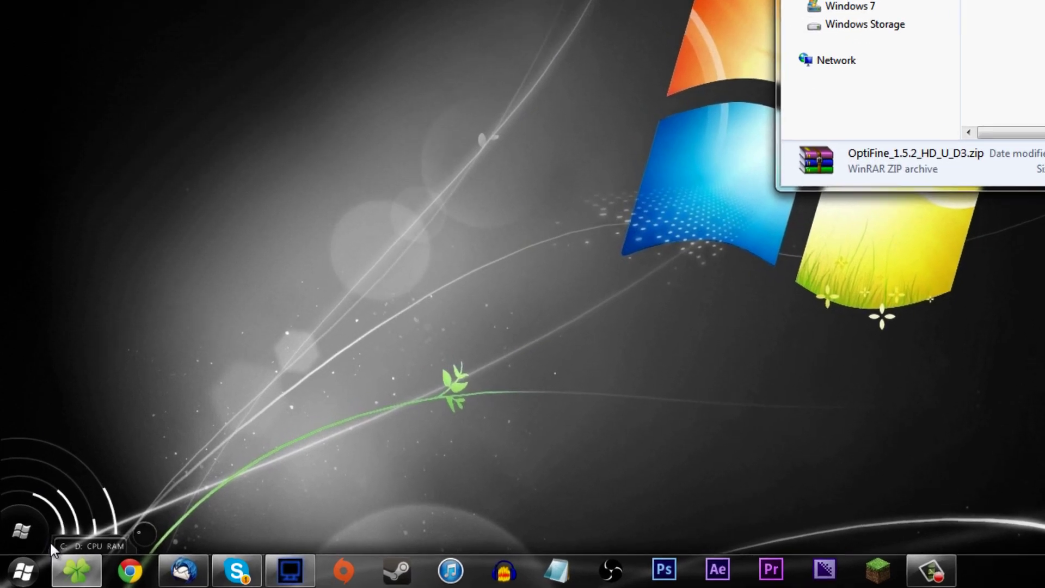
Step: Launch Run from the Start search and open %appdata% from its suggestion
click(25, 569)
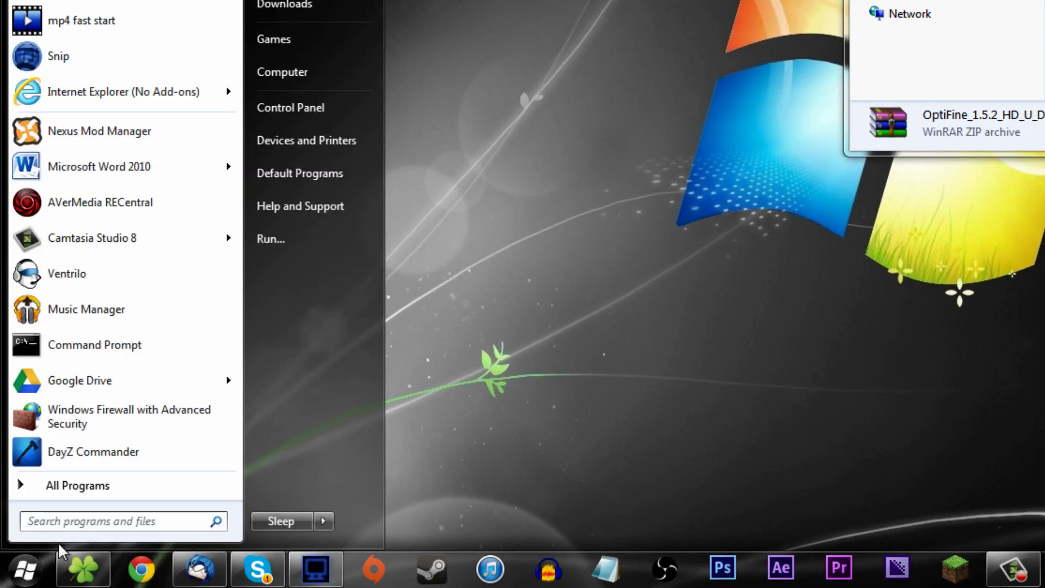
text(run)
key(Return)
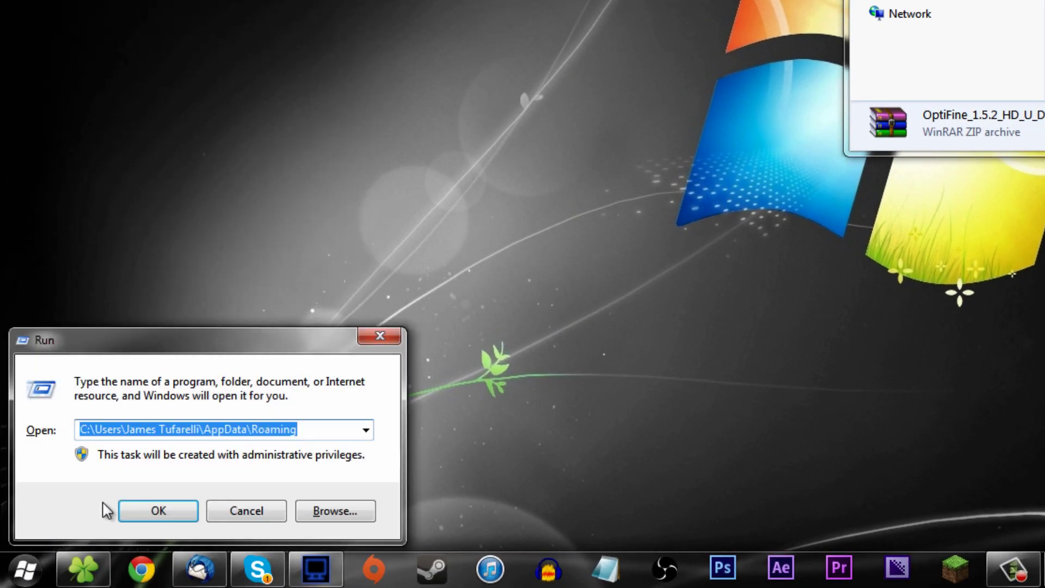
text(%)
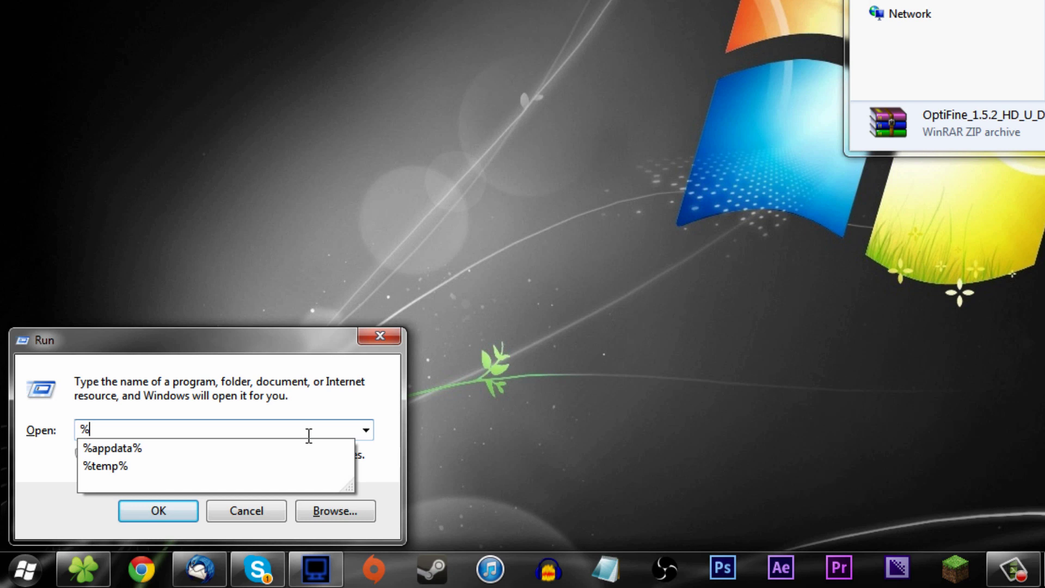
click(306, 435)
key(Return)
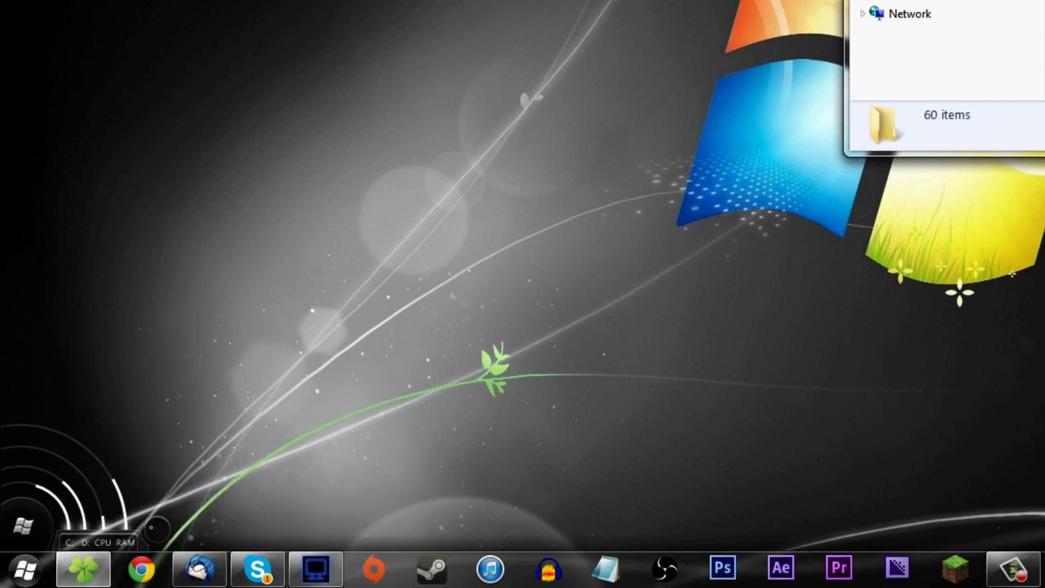
Step: Reopen the Run box with Win+R, with the %appdata% entry selected in the Open field
click(25, 570)
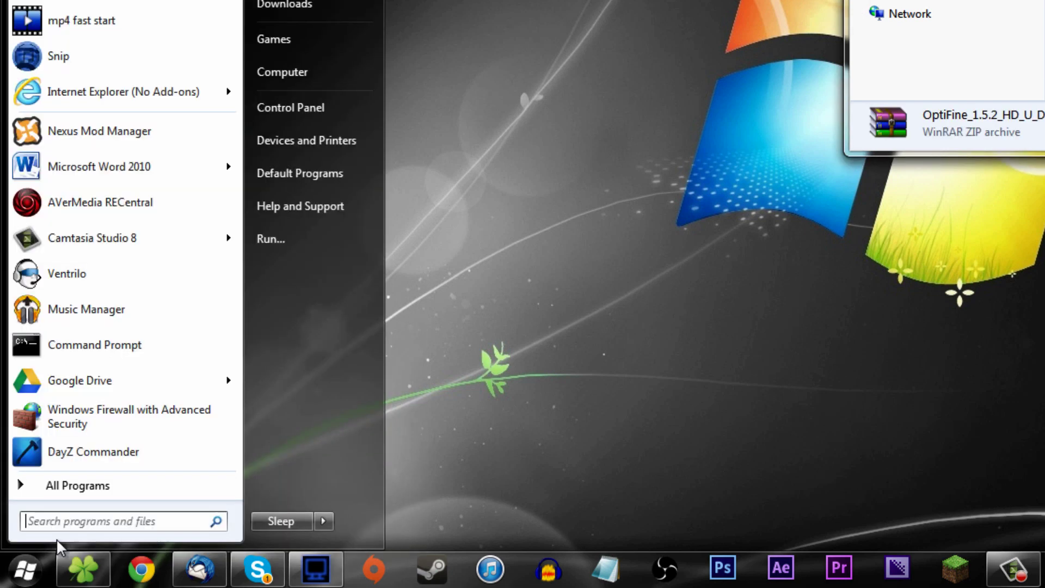
click(284, 238)
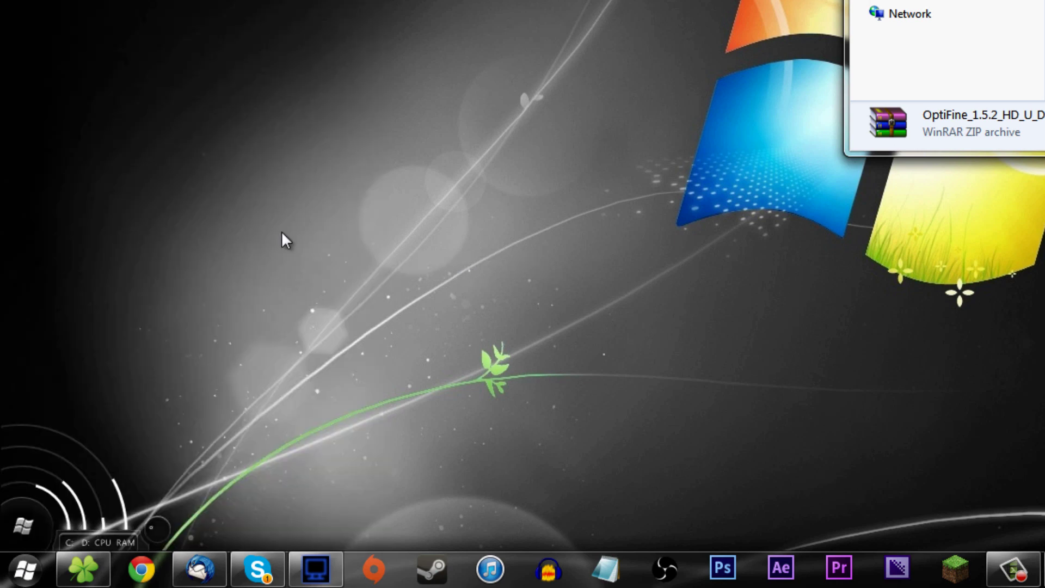
key(super)
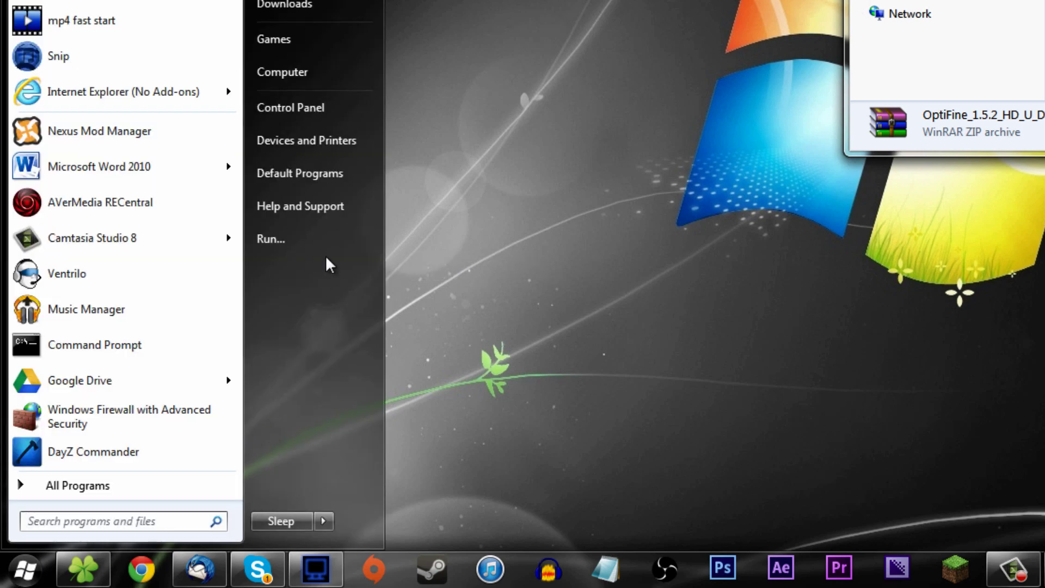
click(283, 237)
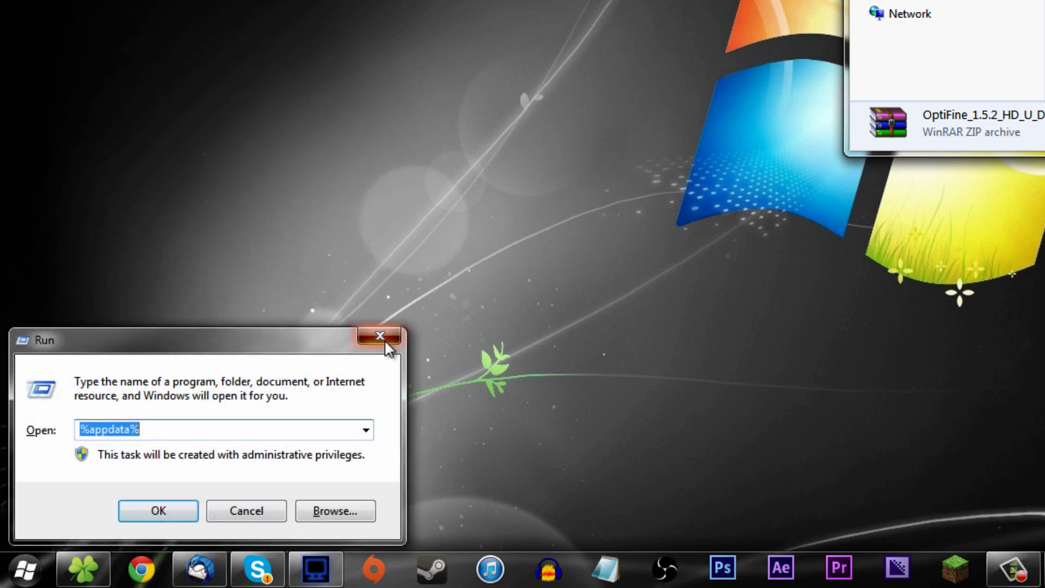
click(384, 338)
key(super+r)
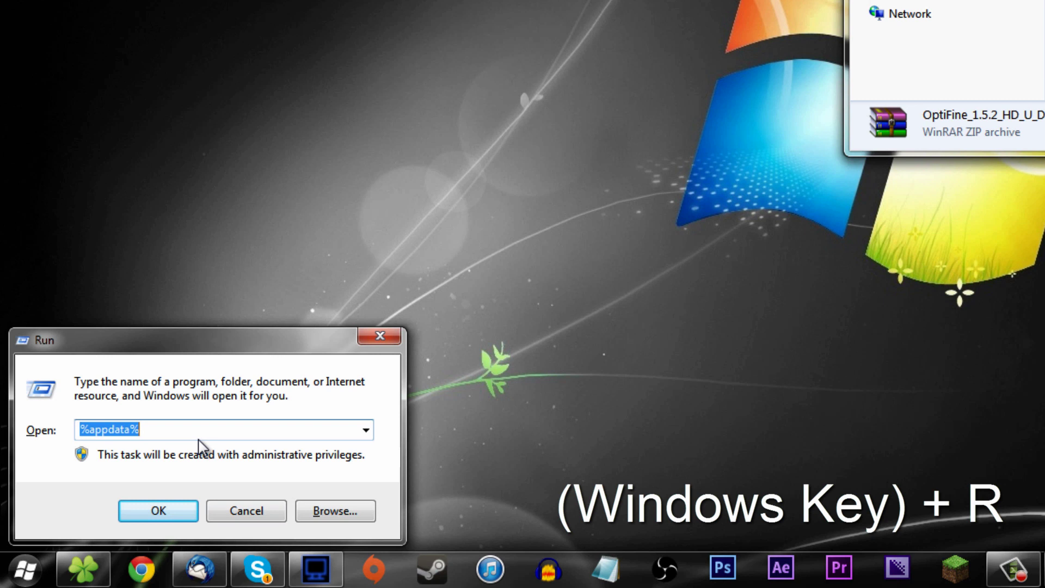
click(173, 432)
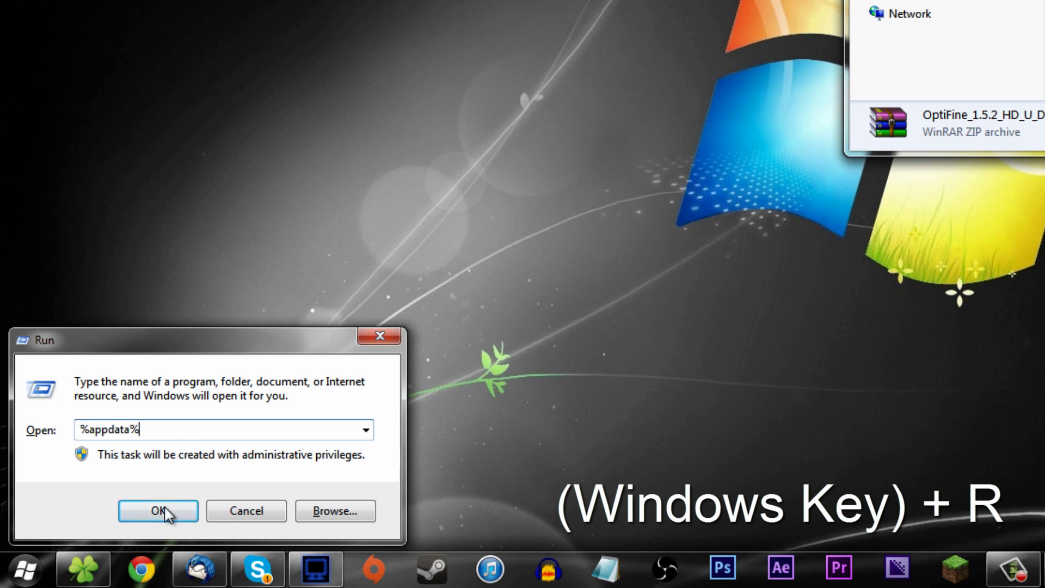
double_click(151, 428)
key(super)
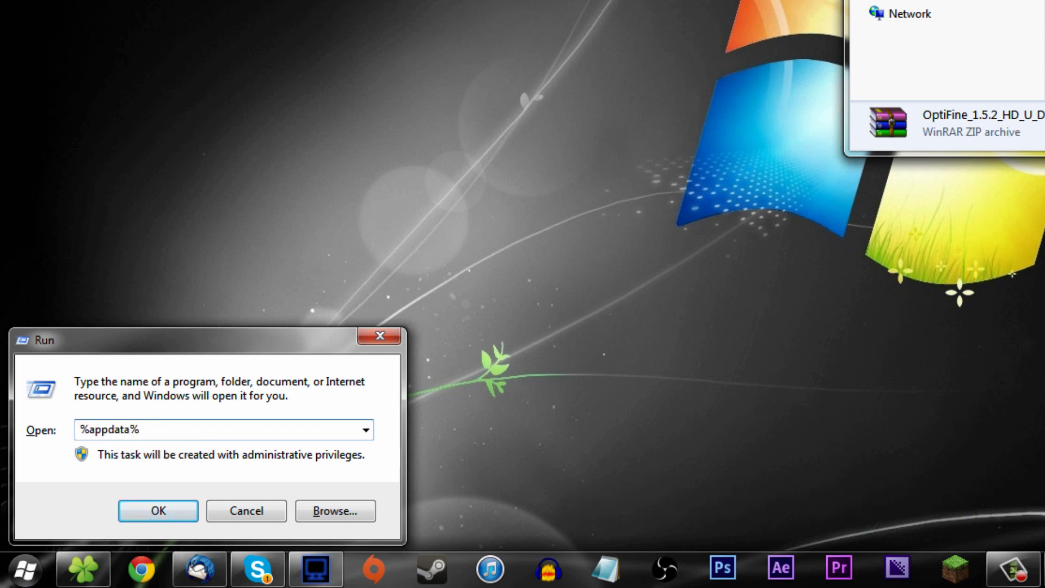
click(65, 498)
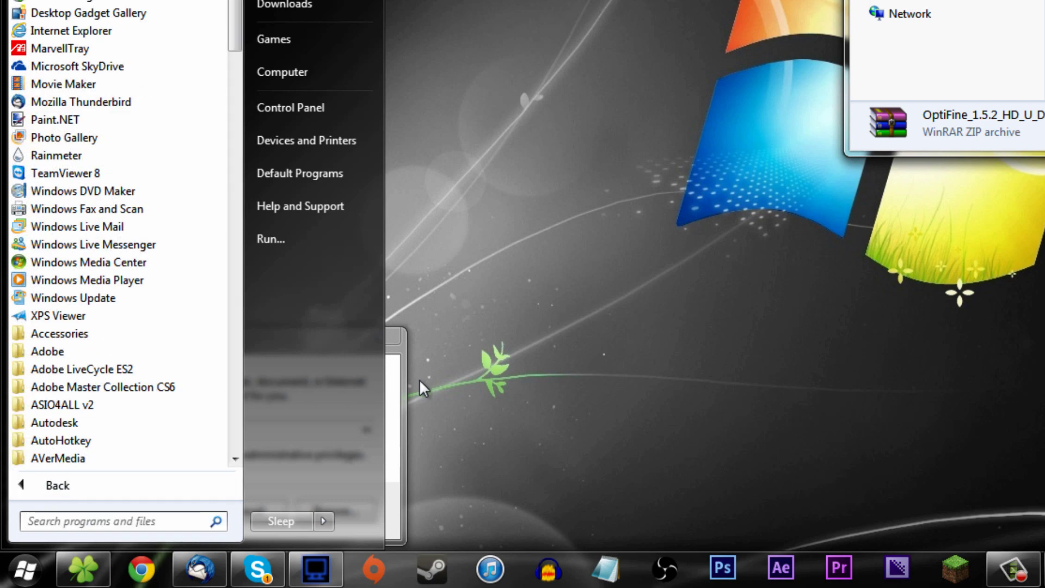
click(419, 379)
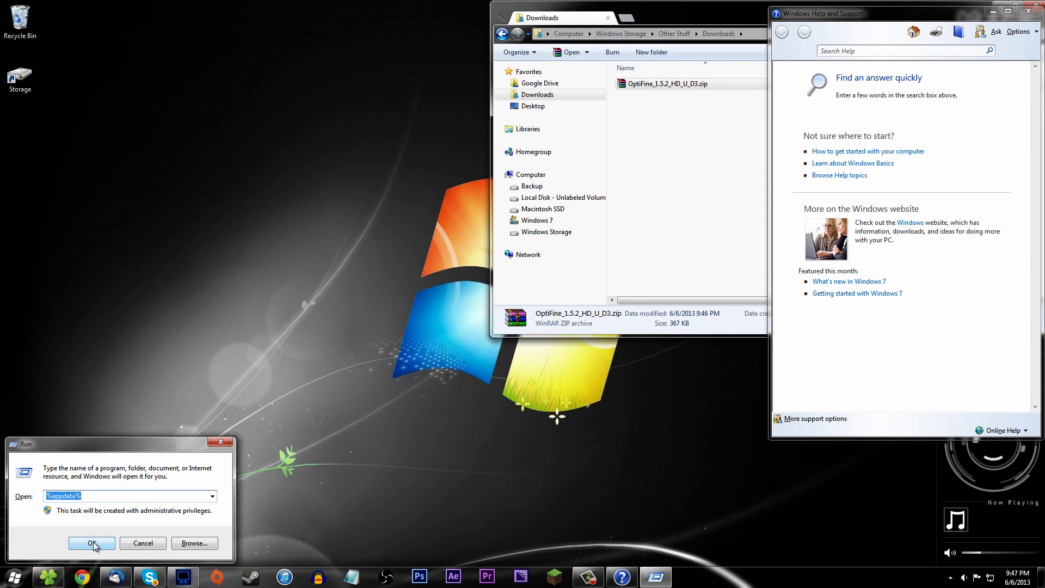
Step: Open %appdata% in Explorer, copy the .minecraft folder and paste it onto the desktop
click(113, 532)
drag(765, 24, 459, 171)
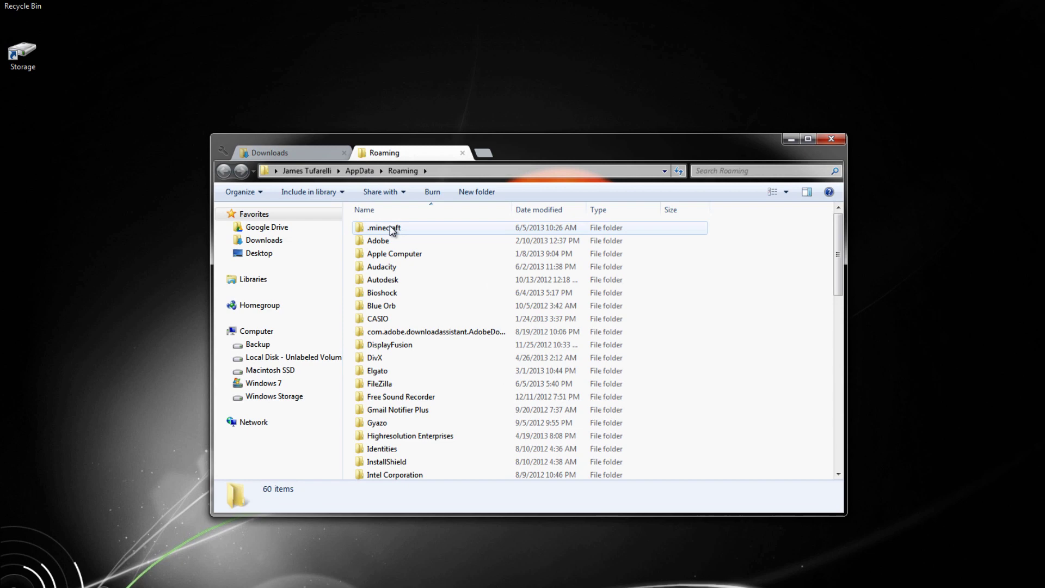
click(335, 229)
right_click(335, 229)
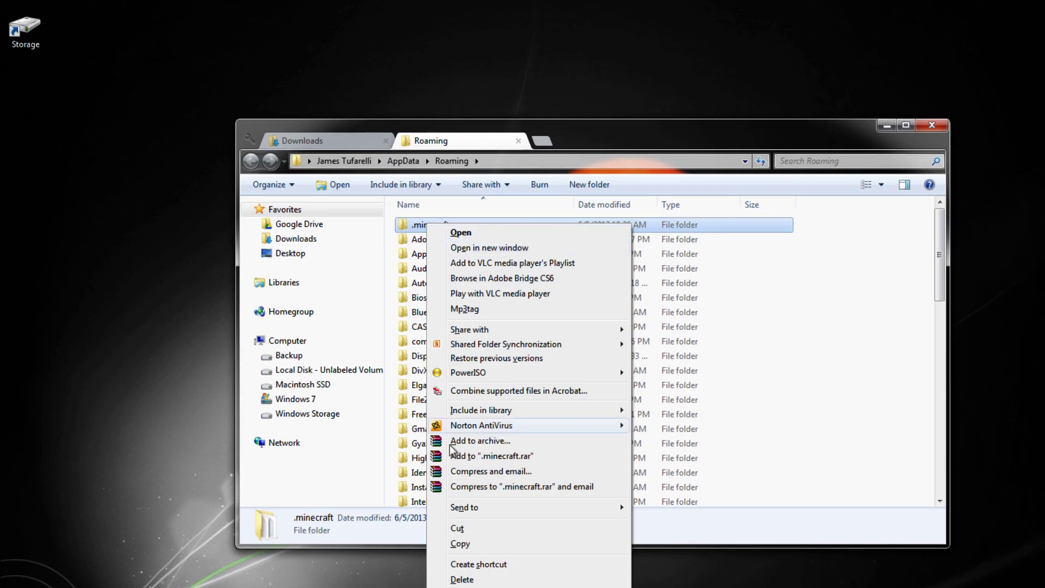
click(460, 544)
right_click(38, 81)
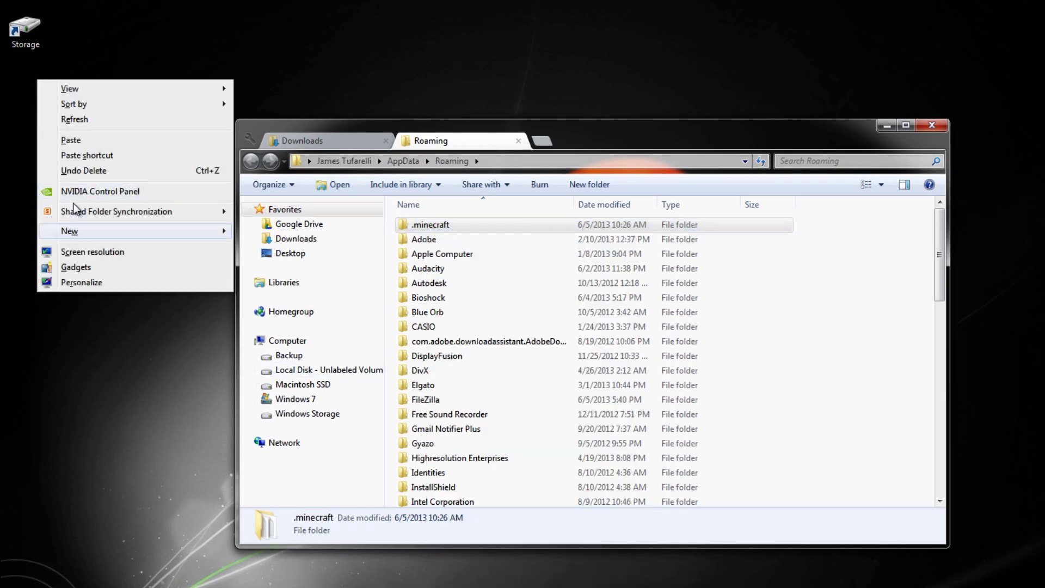
click(69, 140)
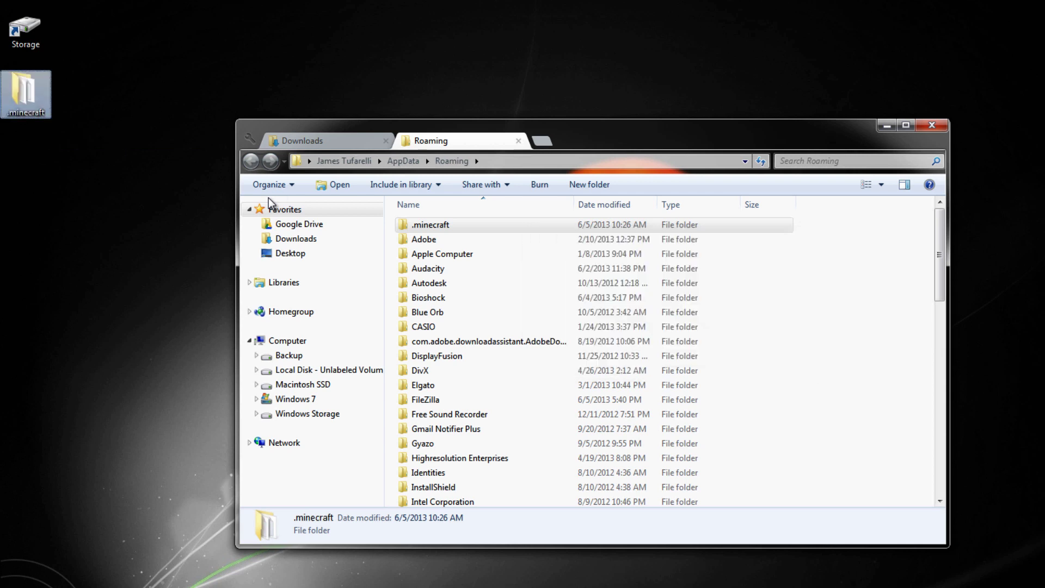
Step: Check the desktop .minecraft backup against the original .minecraft folder in Roaming
click(134, 223)
click(428, 228)
click(134, 195)
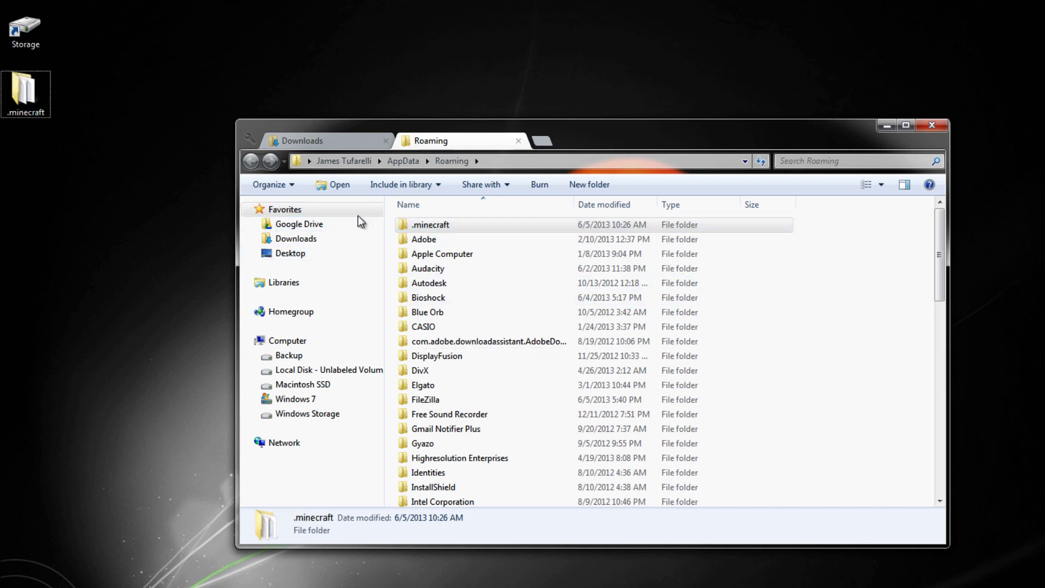
click(409, 221)
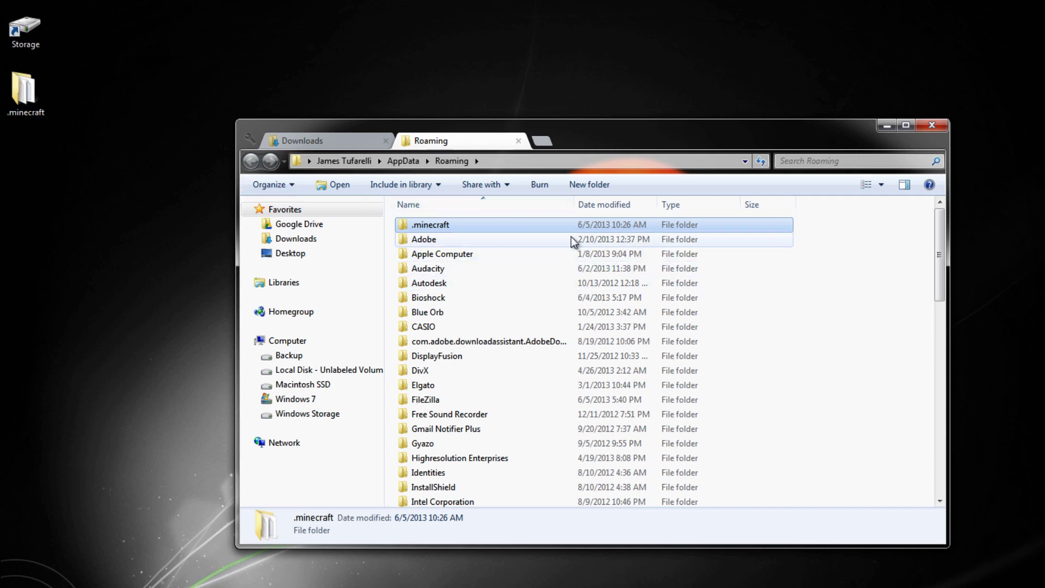
mouse_move(576, 234)
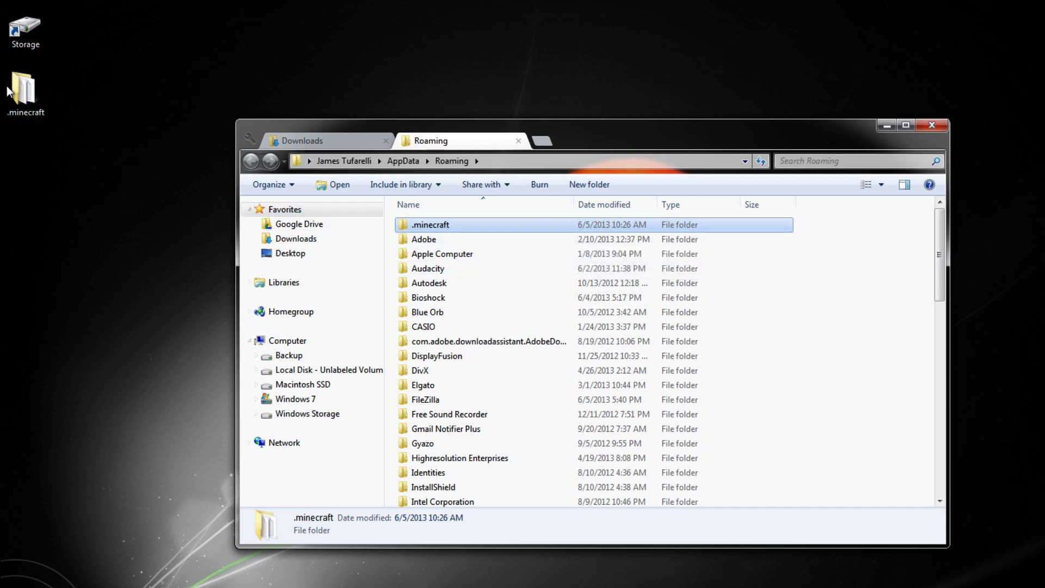
click(23, 89)
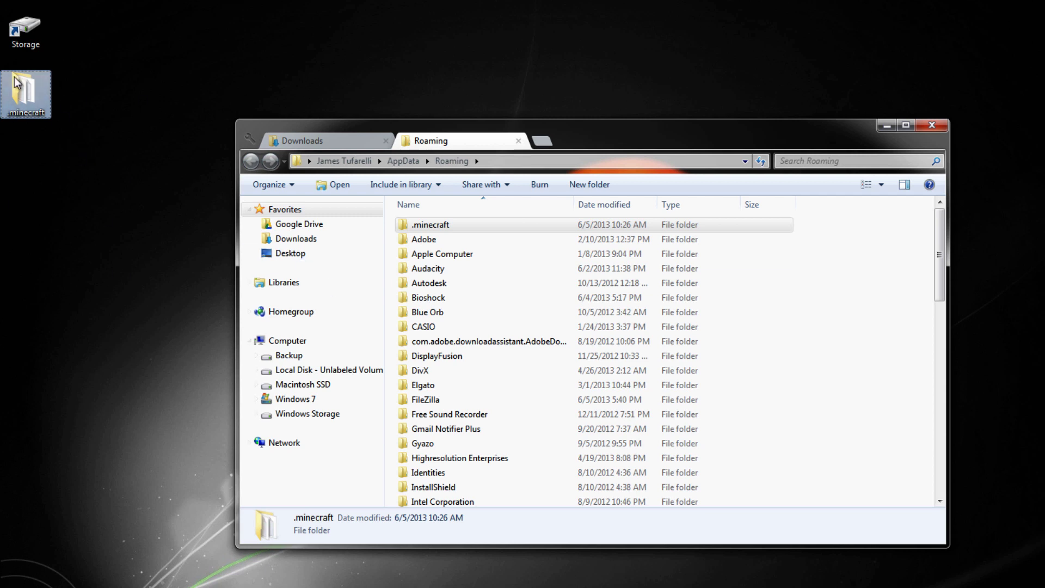
click(448, 228)
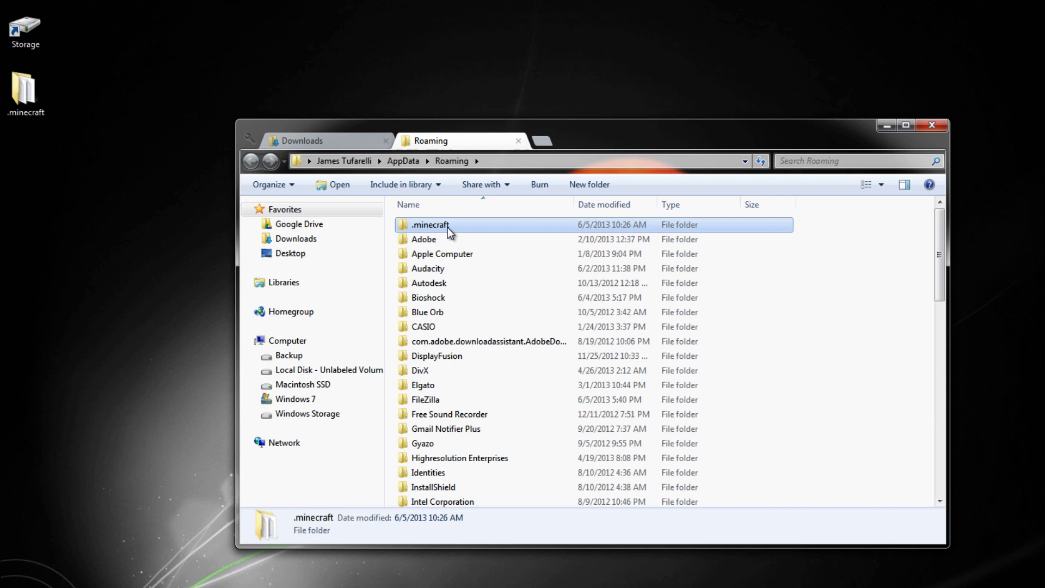
Step: Browse into .minecraft\bin and open minecraft.jar with WinRAR archiver
double_click(448, 226)
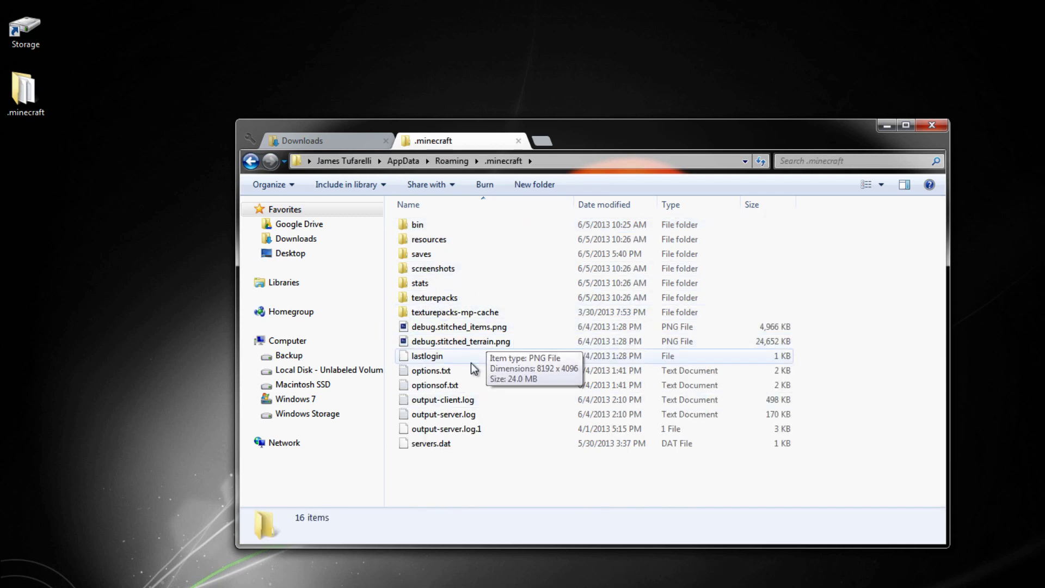
double_click(435, 228)
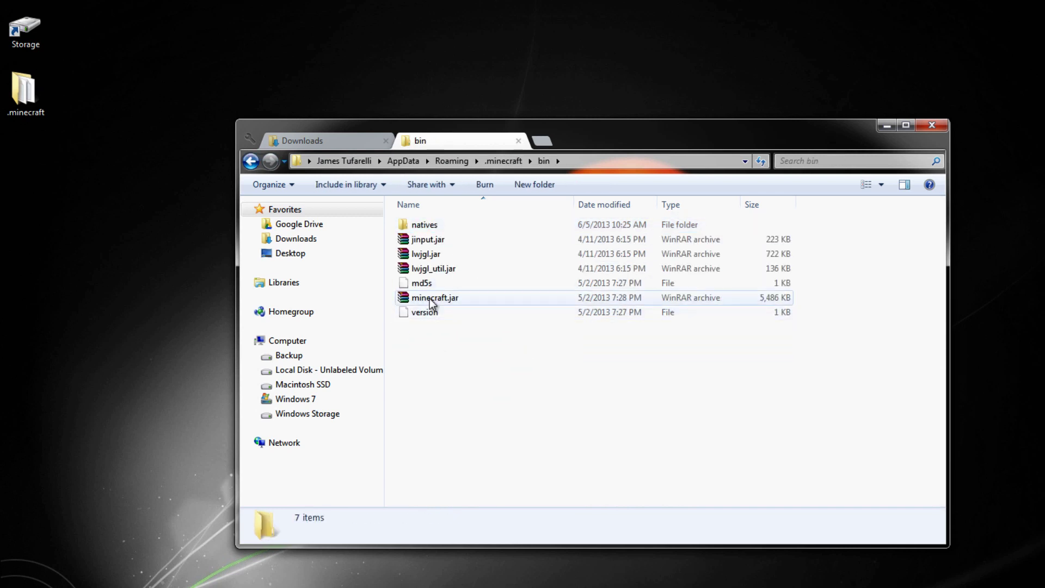
click(455, 298)
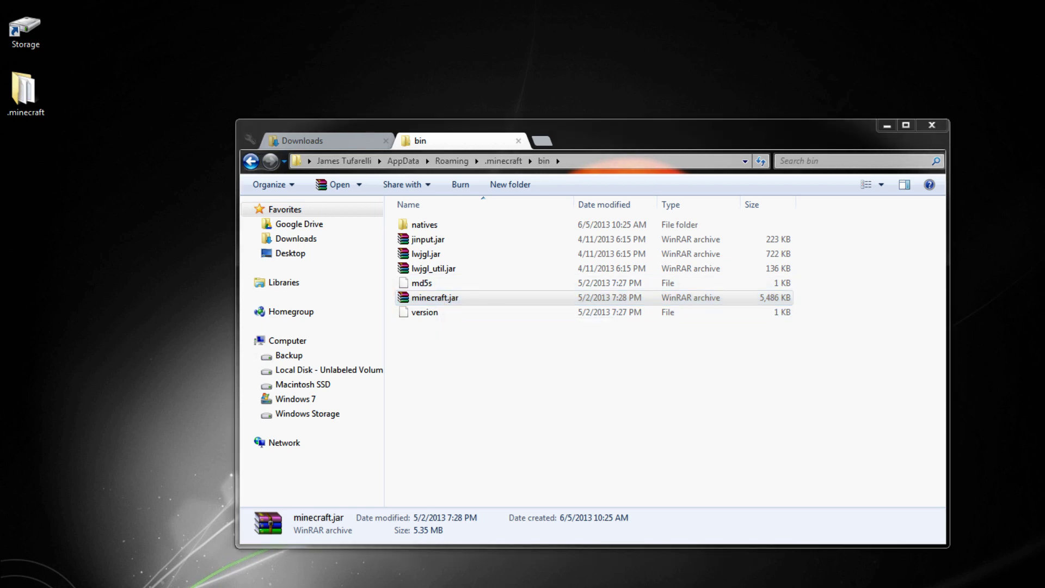
right_click(434, 298)
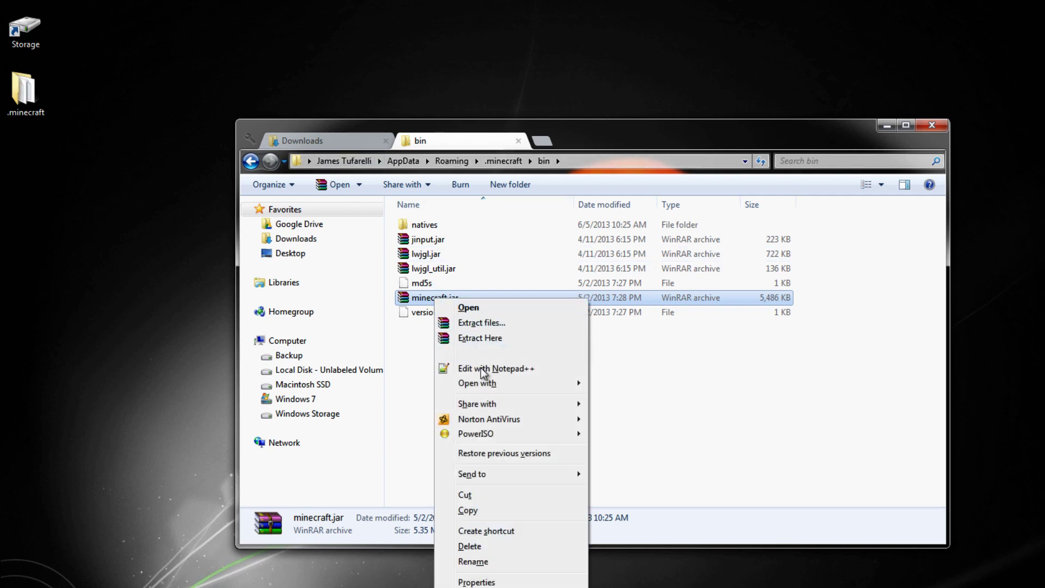
mouse_move(486, 386)
click(624, 400)
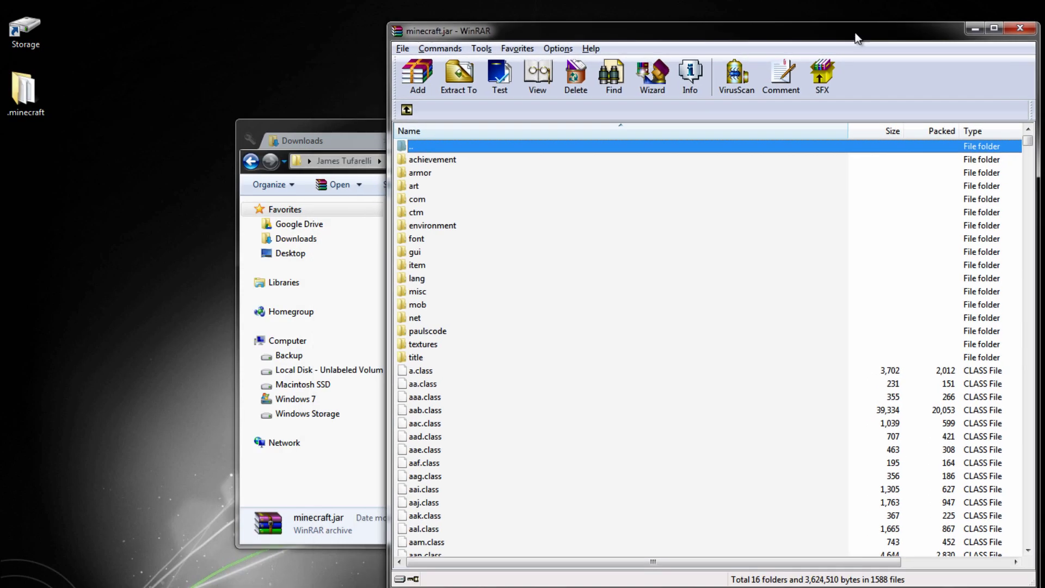
drag(857, 38, 1044, 41)
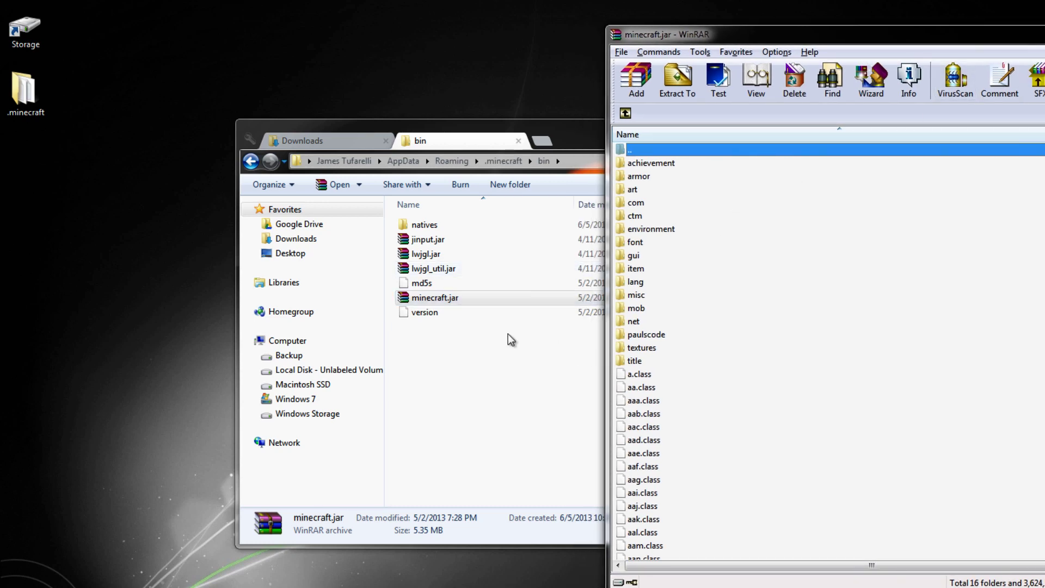
Step: Open the OptiFine zip, select all its files and drag them into minecraft.jar
click(313, 141)
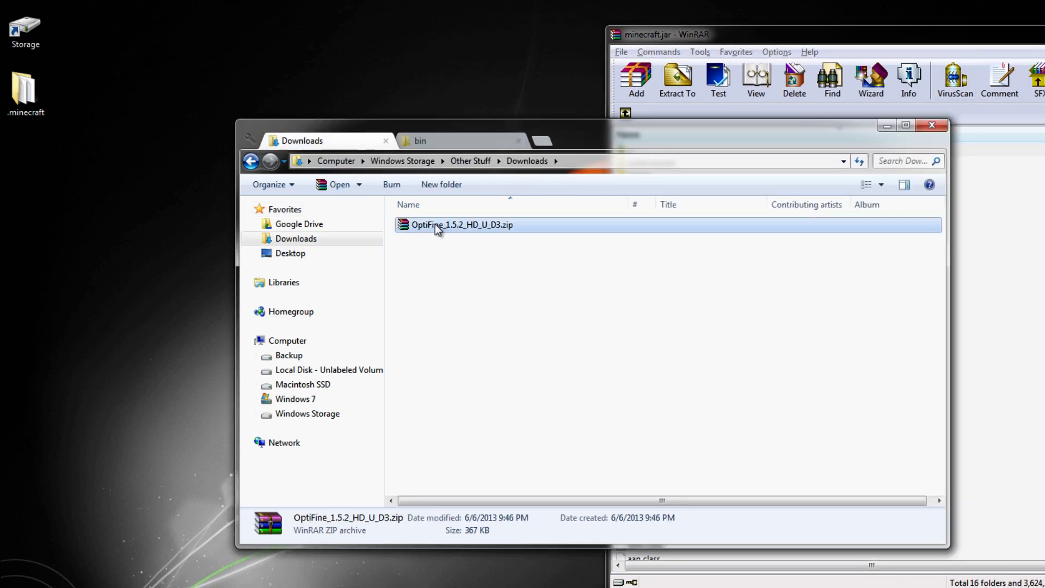
double_click(435, 223)
click(139, 185)
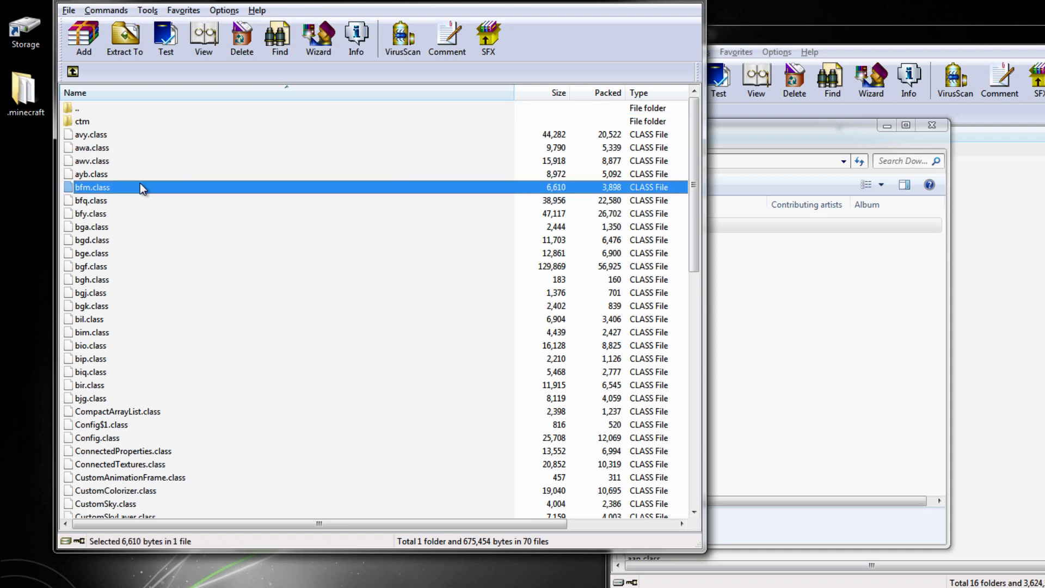
click(69, 11)
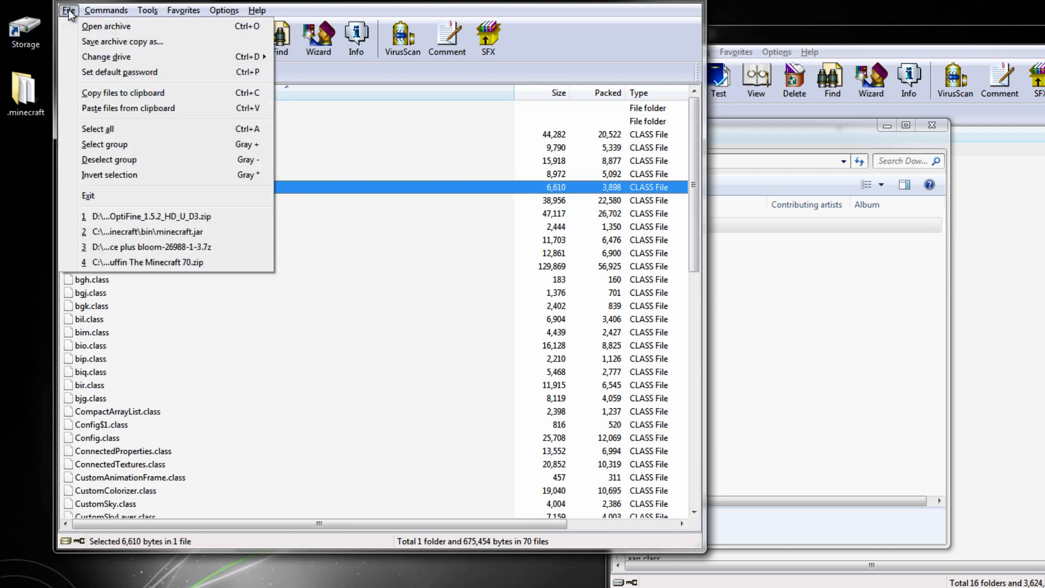
click(109, 128)
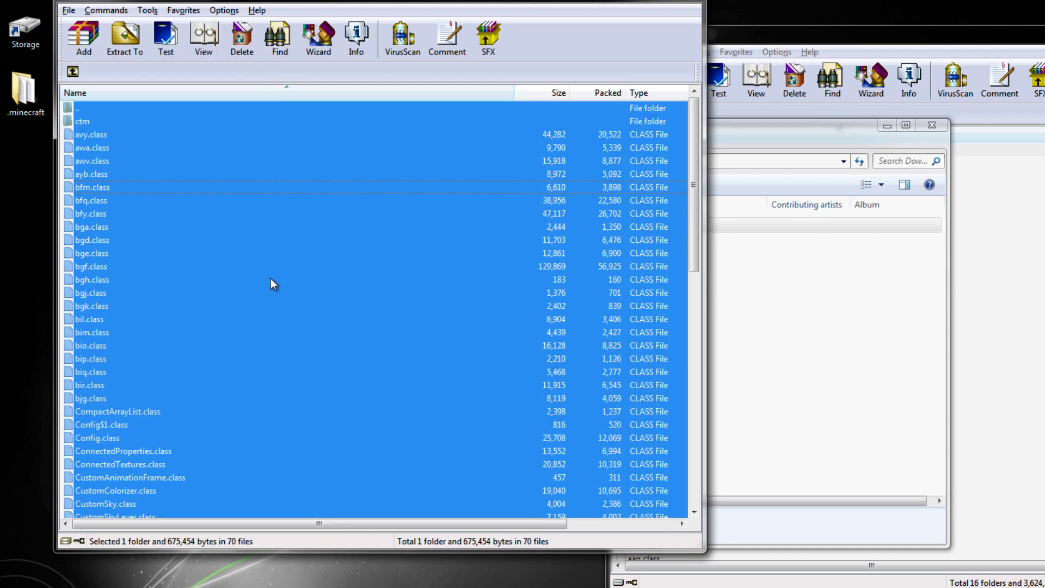
mouse_move(272, 282)
mouse_down()
mouse_move(956, 252)
mouse_move(972, 272)
mouse_move(930, 201)
mouse_up()
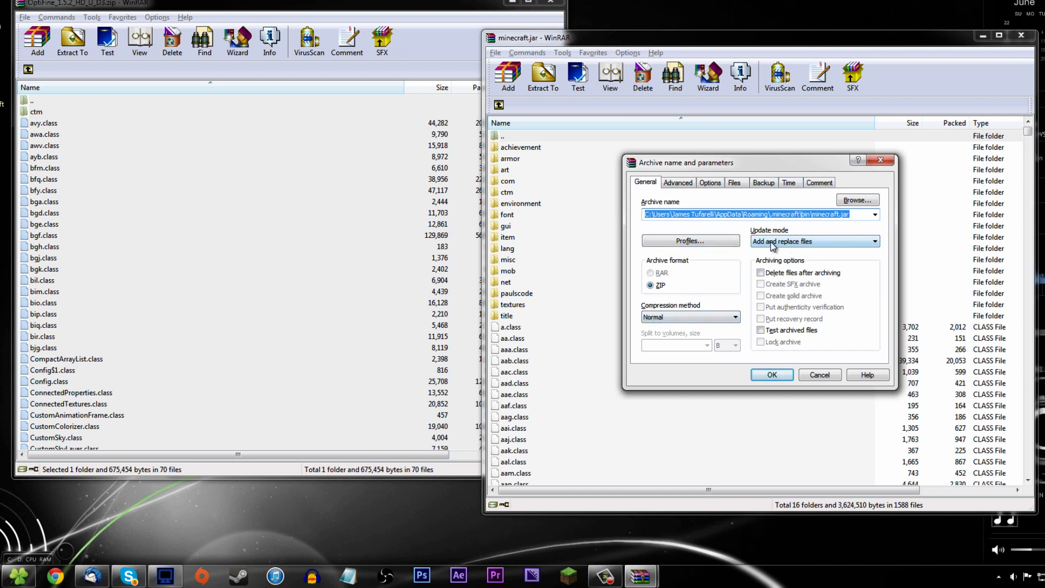
Step: Confirm the ZIP 'Add and replace files' settings to add the OptiFine files to minecraft.jar
click(775, 374)
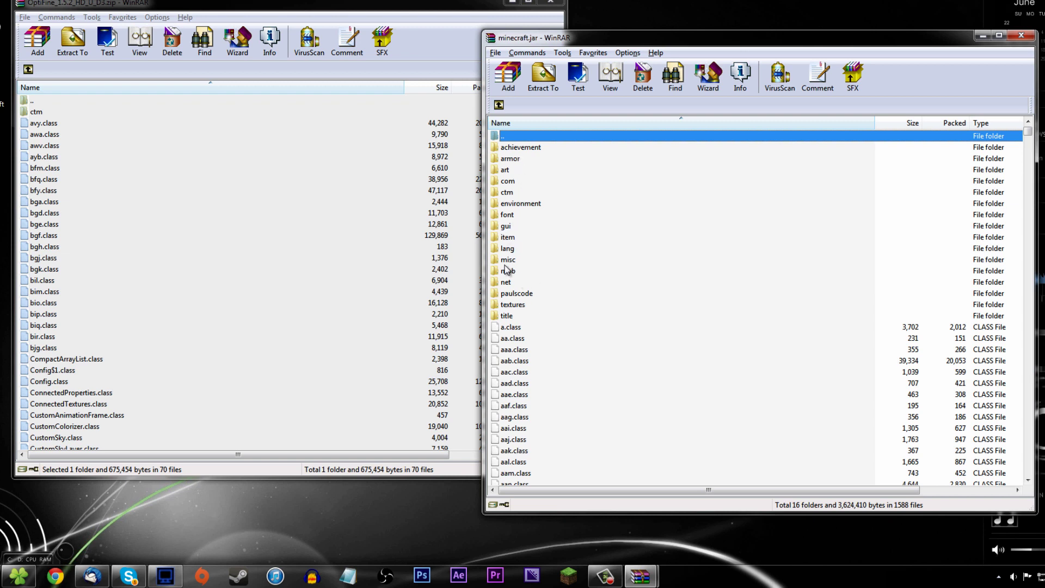
Step: Decline deleting the mob folder from minecraft.jar, then close the jar's WinRAR window
click(525, 264)
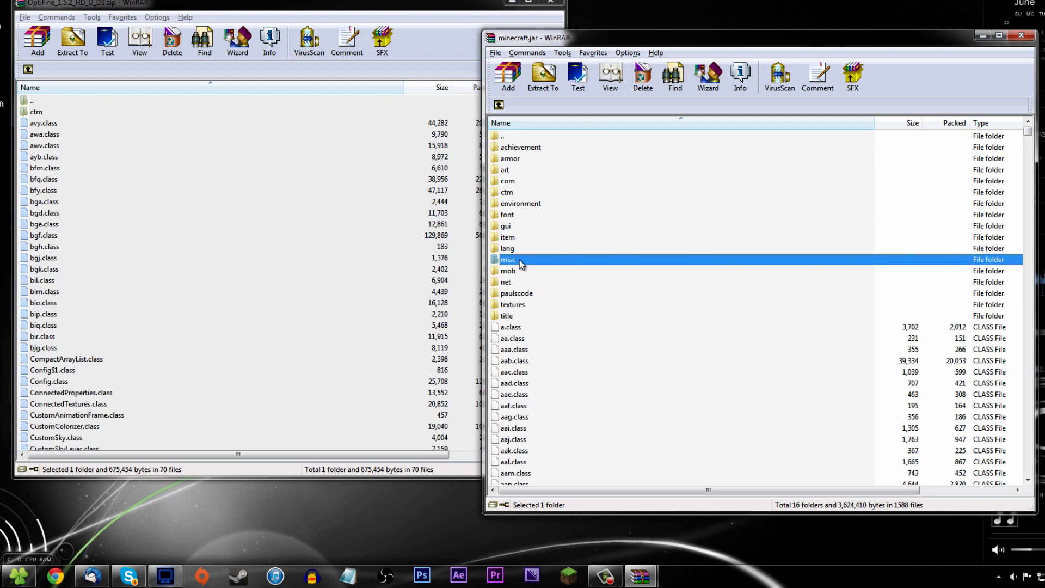
click(514, 270)
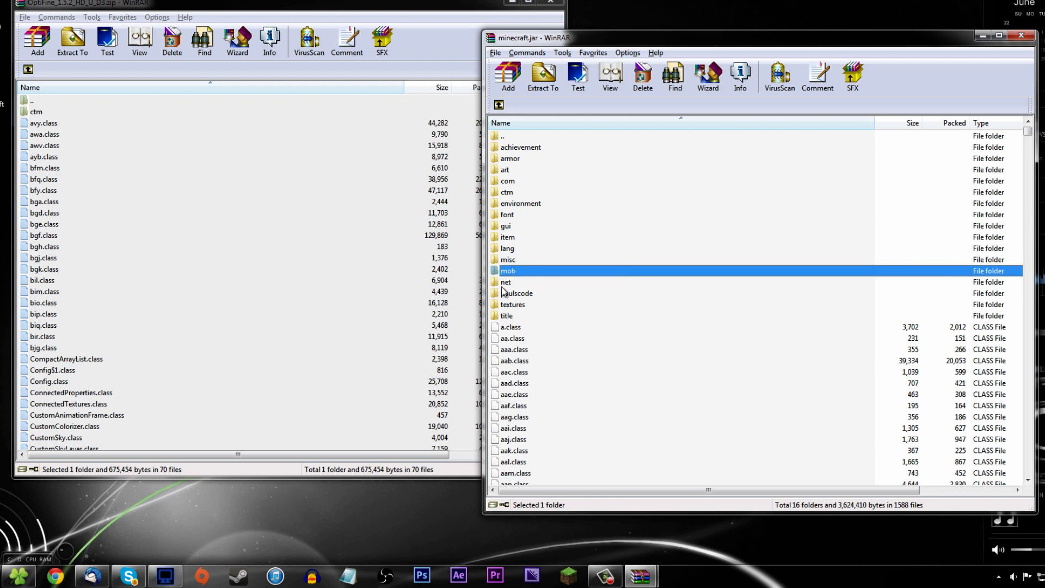
click(514, 294)
click(514, 271)
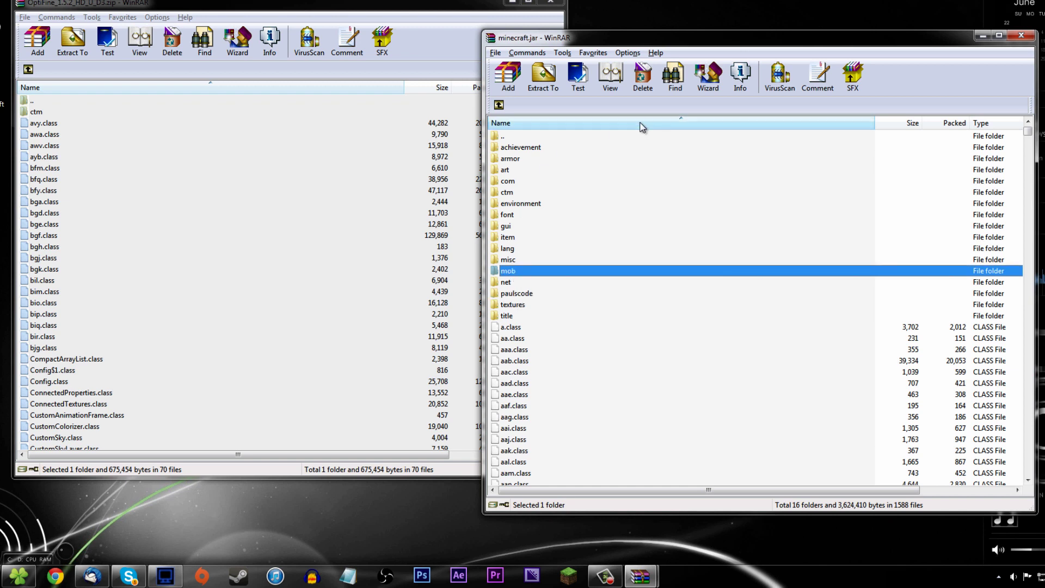
click(636, 81)
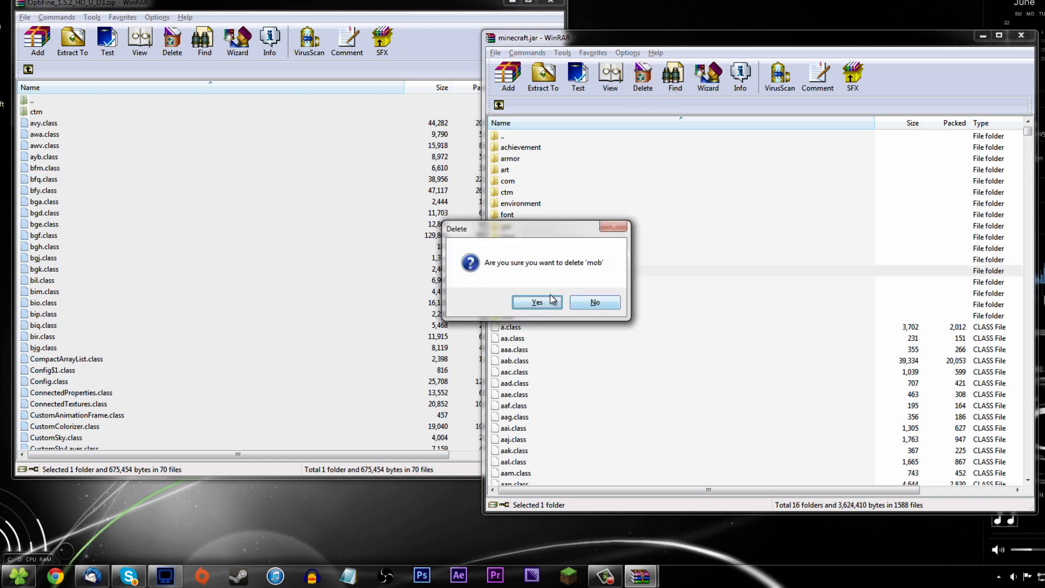
click(595, 303)
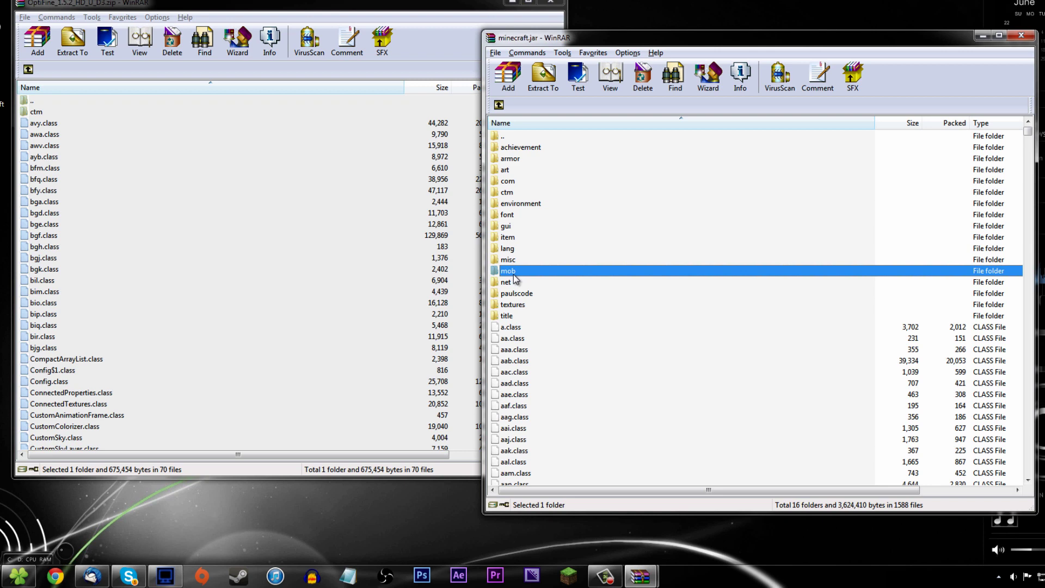
click(1021, 35)
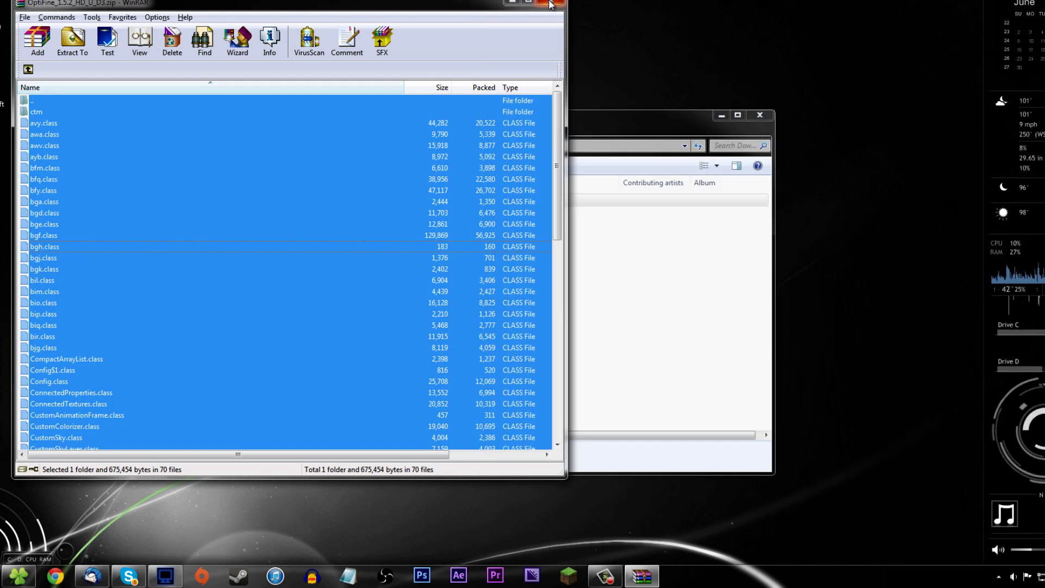
Step: Close the OptiFine WinRAR window and the Downloads Explorer window
click(551, 4)
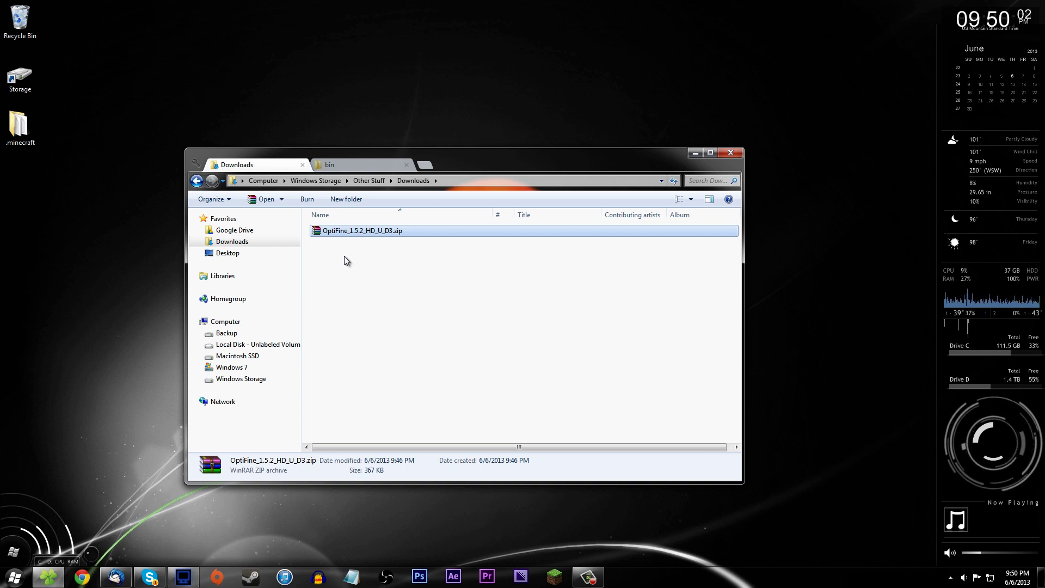
click(729, 152)
click(729, 153)
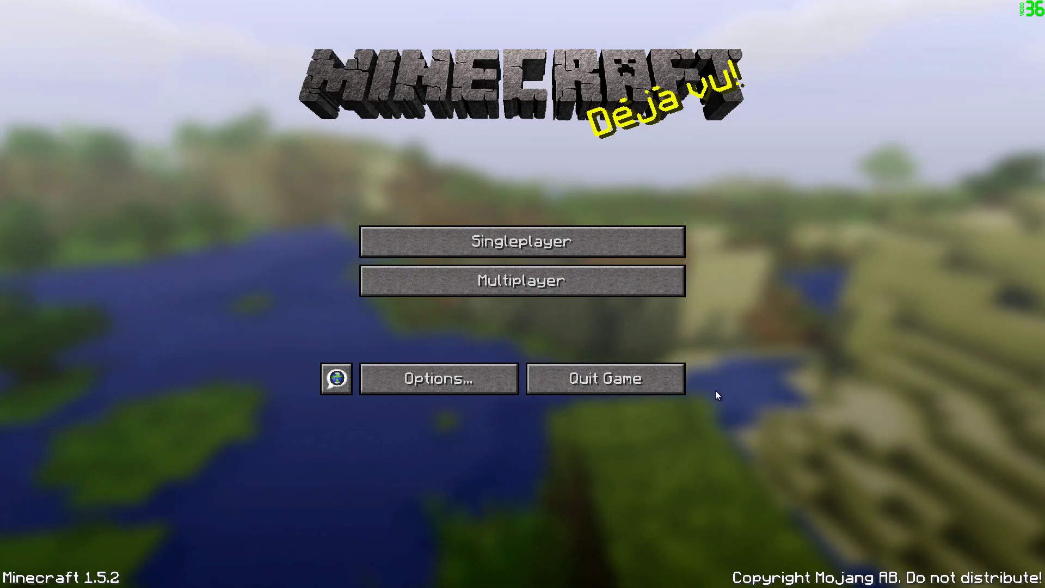
Step: Load the Singleplayer world 'Tuffin' The Minecraft' and walk forward into the plank-floor hole
click(488, 258)
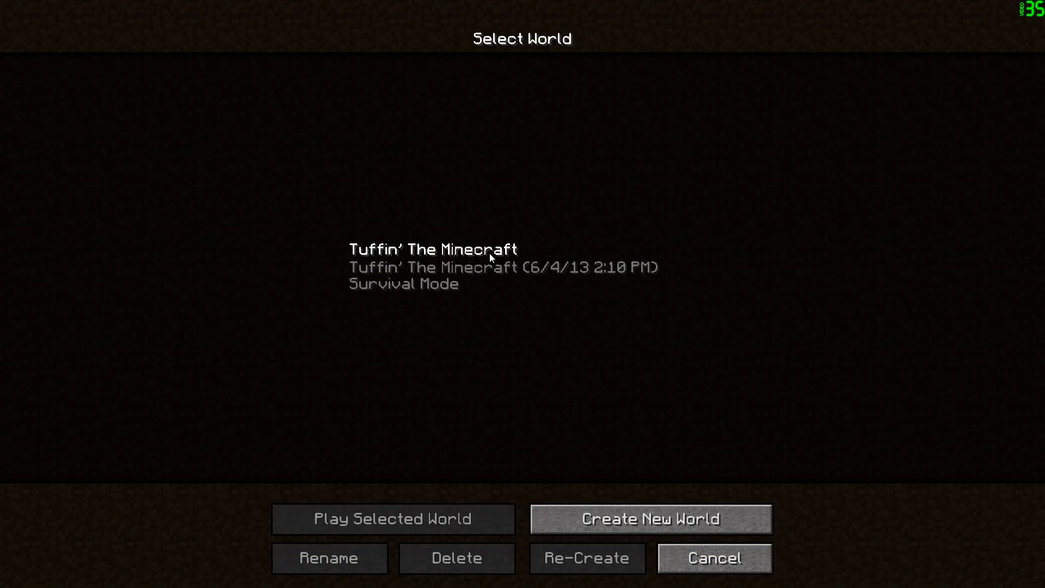
click(442, 263)
click(444, 256)
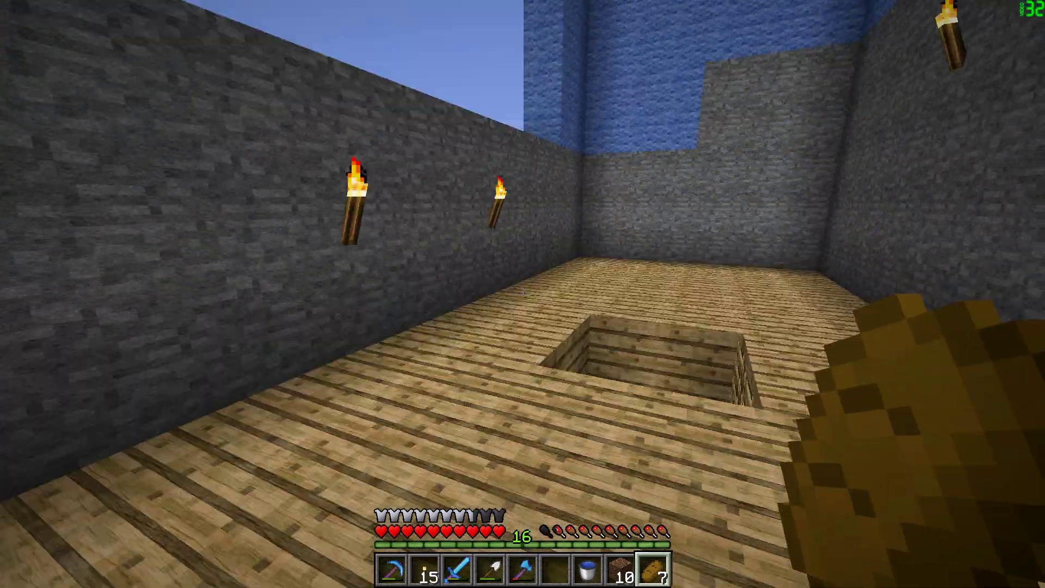
key(w)
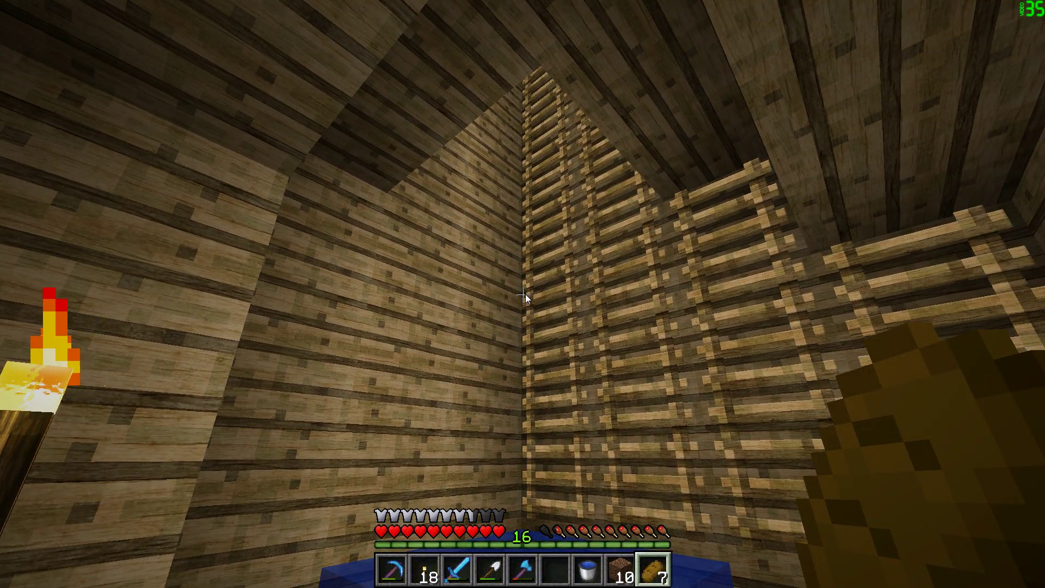
key(Escape)
click(444, 296)
click(394, 302)
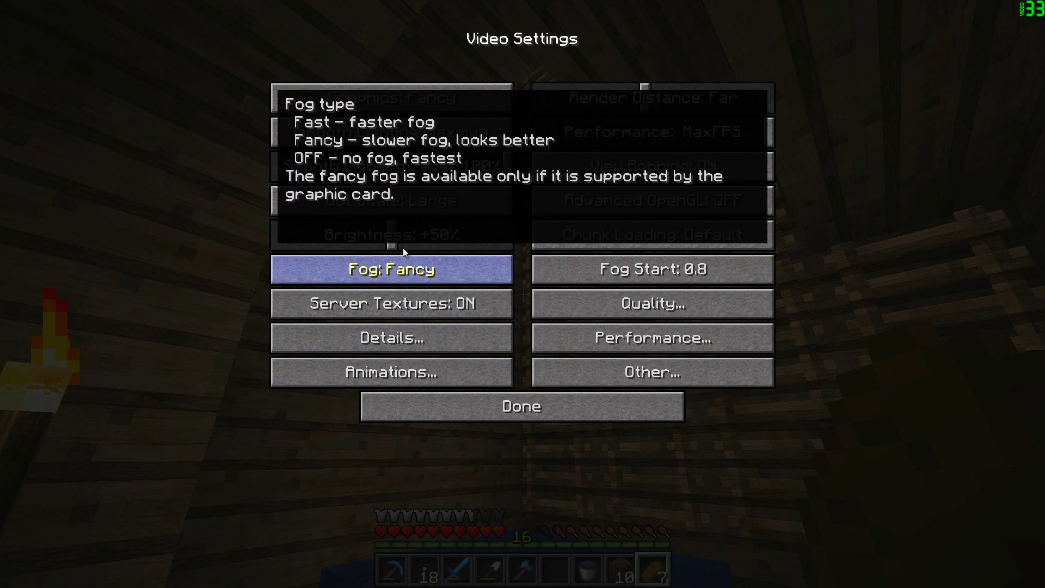
click(374, 369)
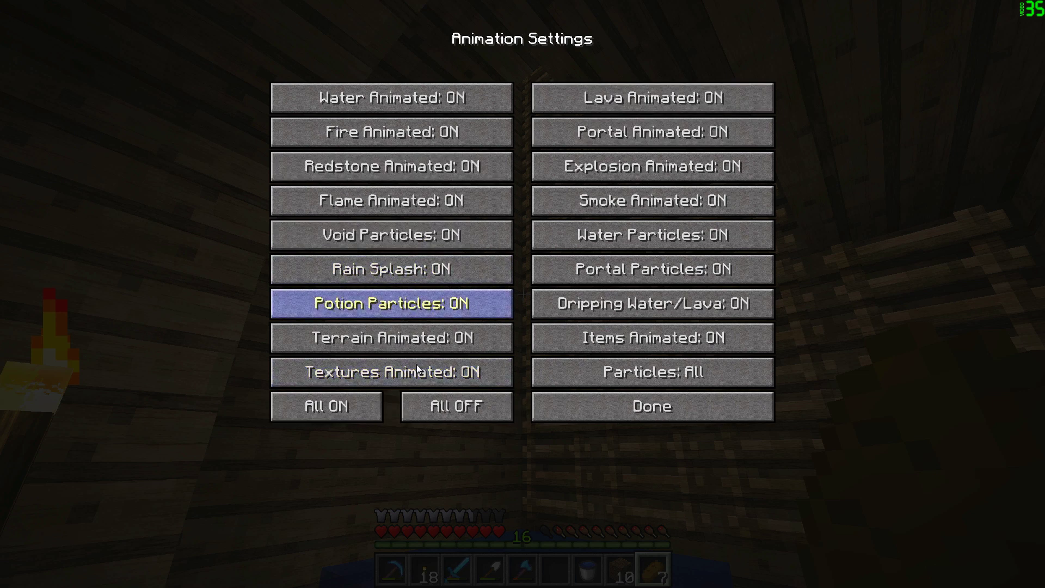
click(582, 409)
click(620, 373)
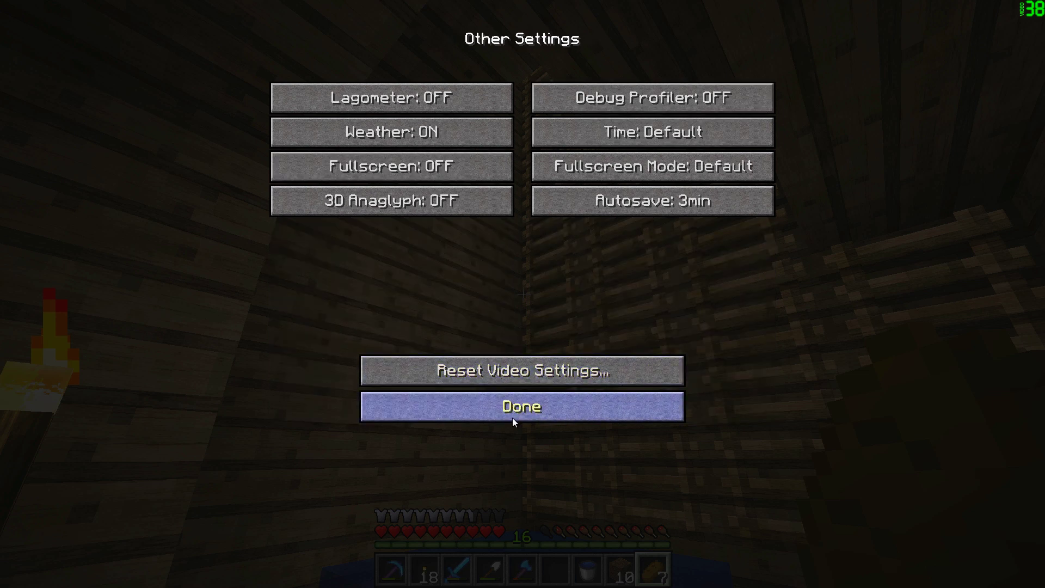
click(515, 413)
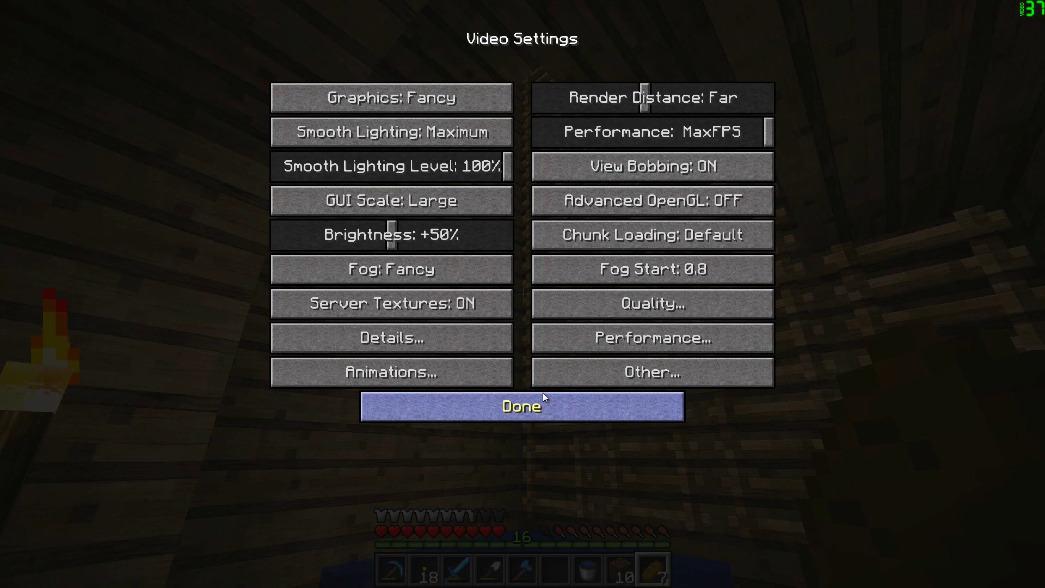
key(Escape)
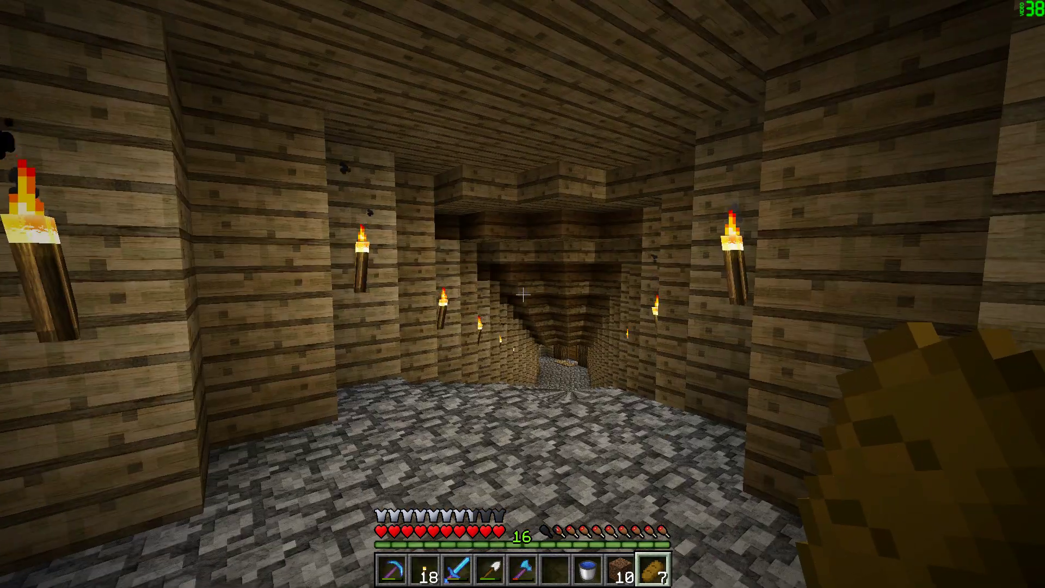
key(Escape)
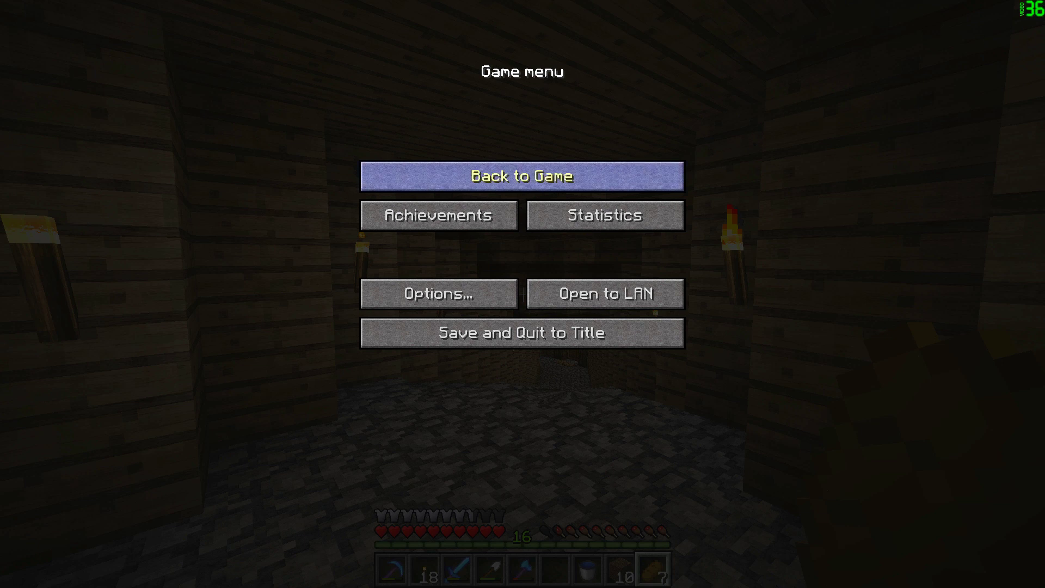
click(647, 166)
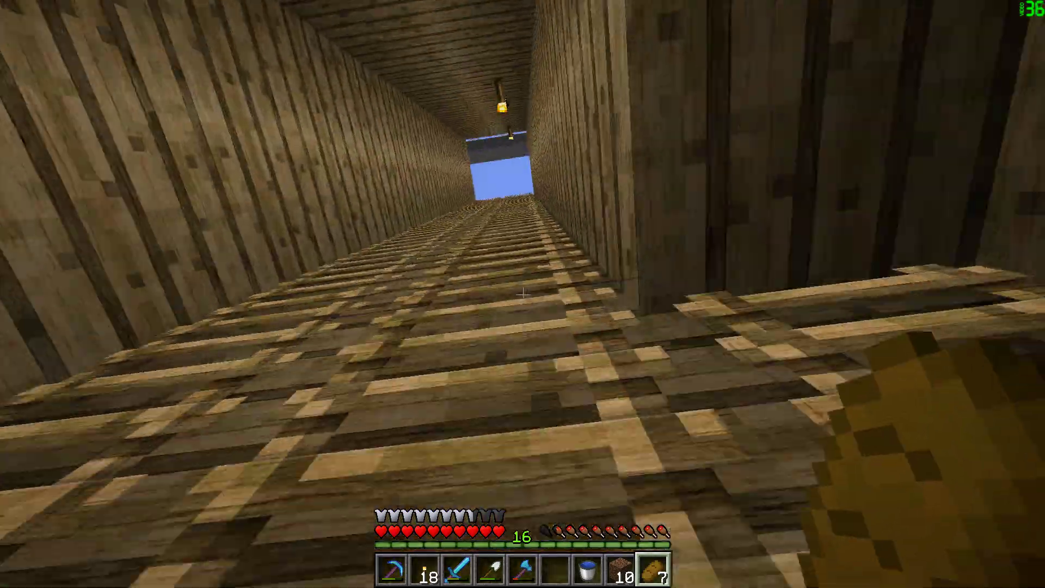
key(w)
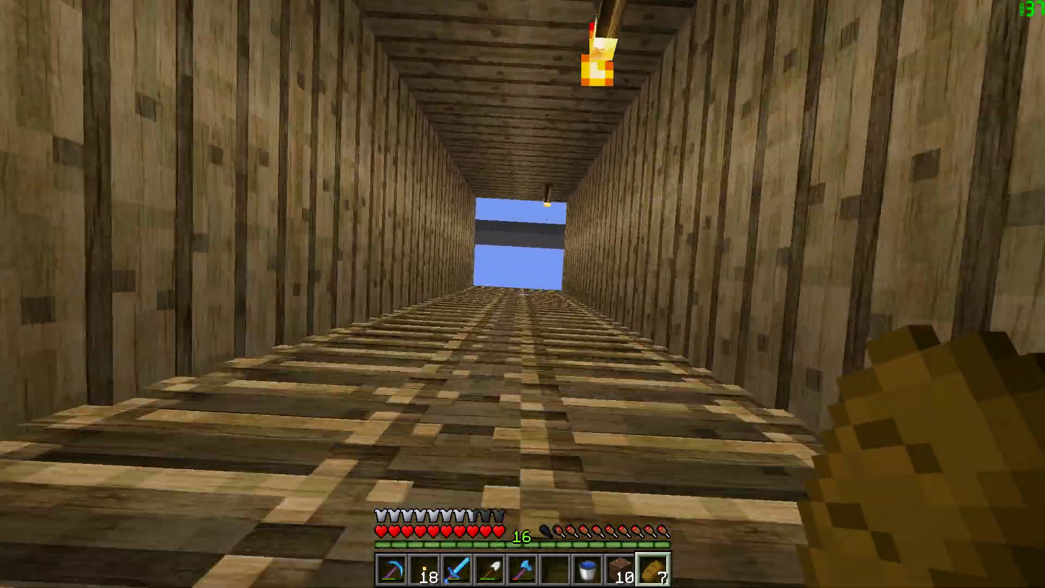
key(w)
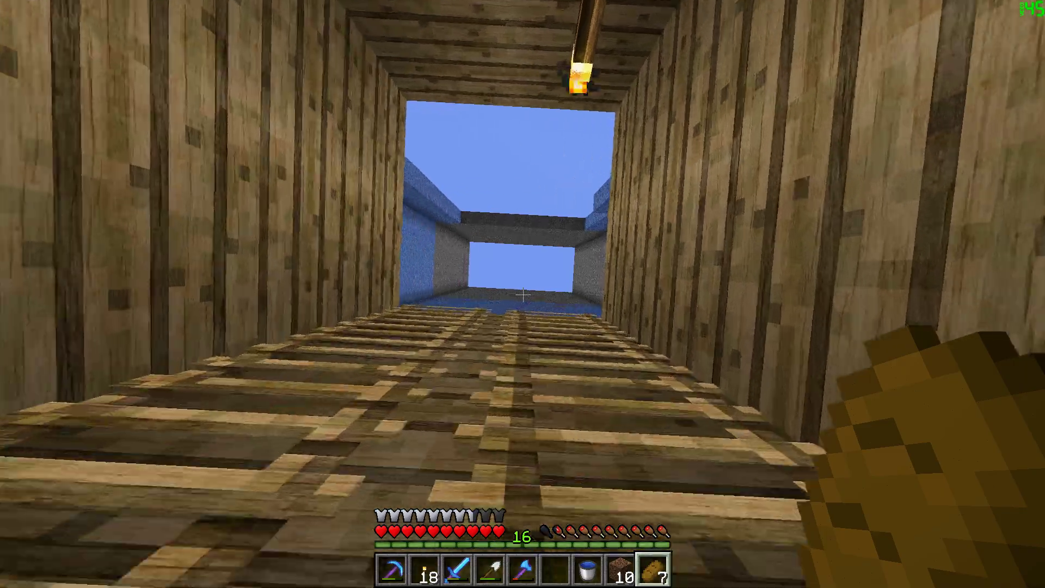
key(w)
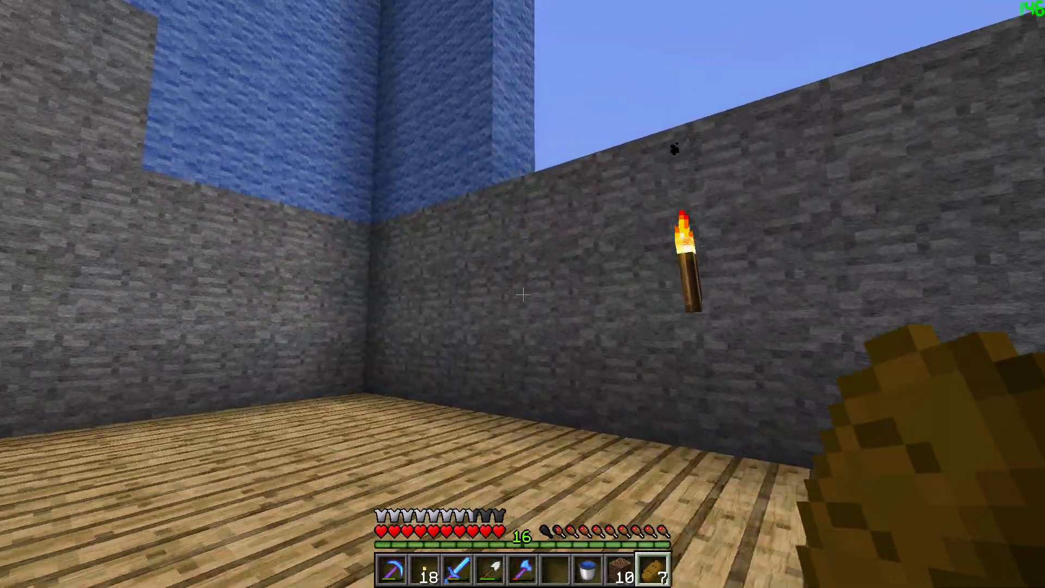
key(w)
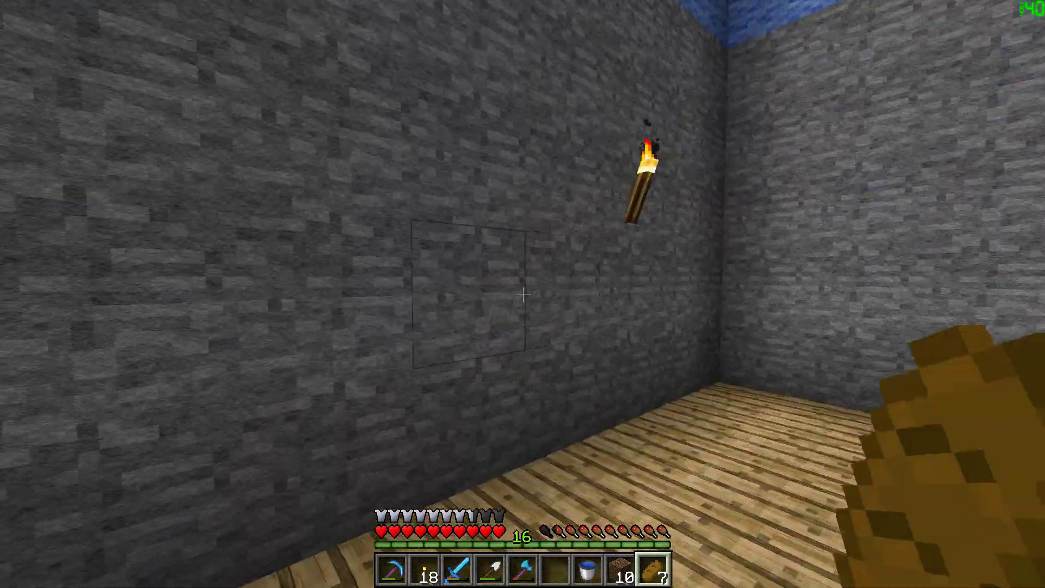
key(w)
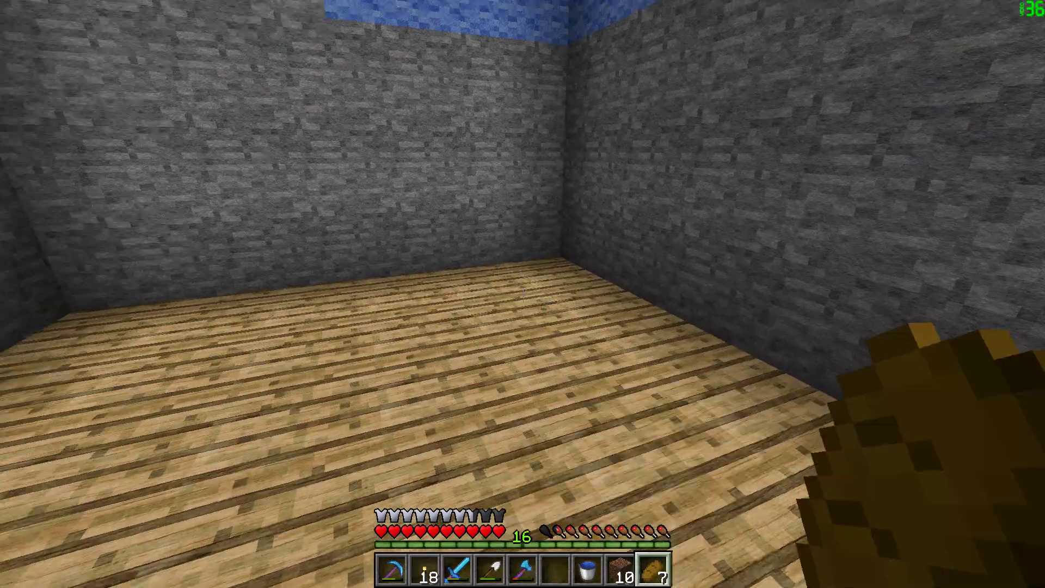
key(Escape)
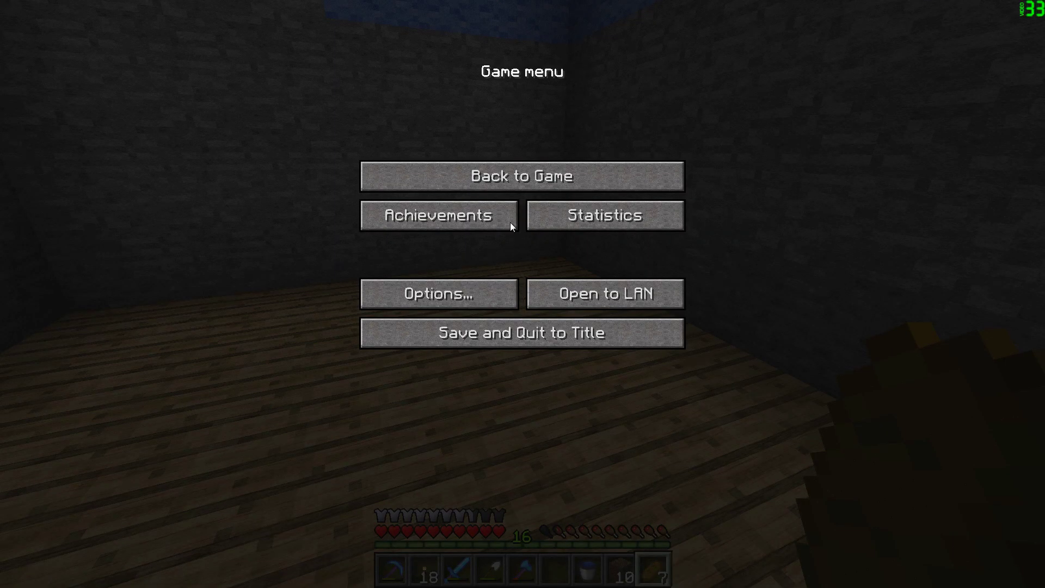
click(517, 174)
key(space)
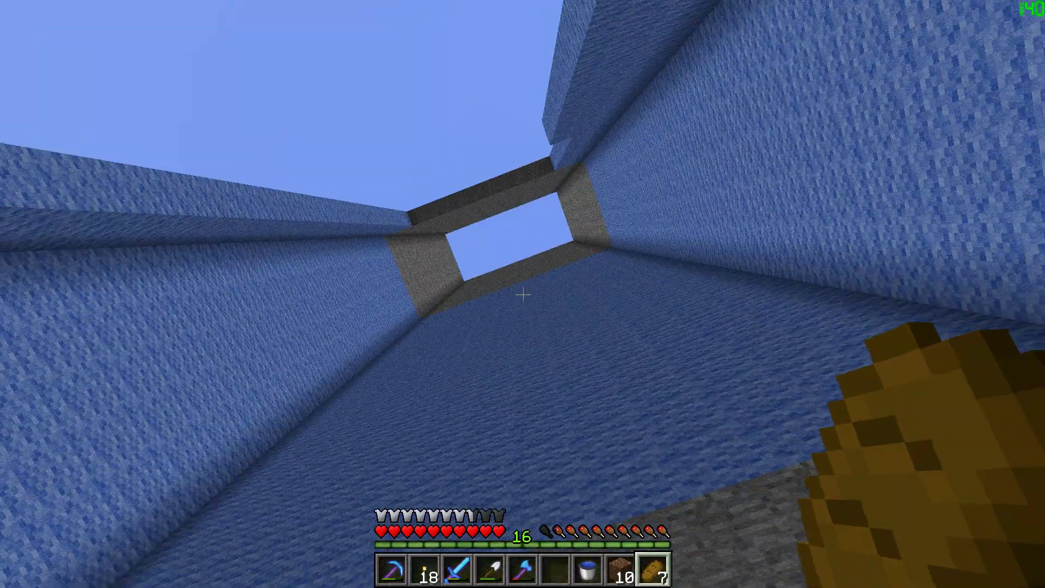
key(w)
key(w)
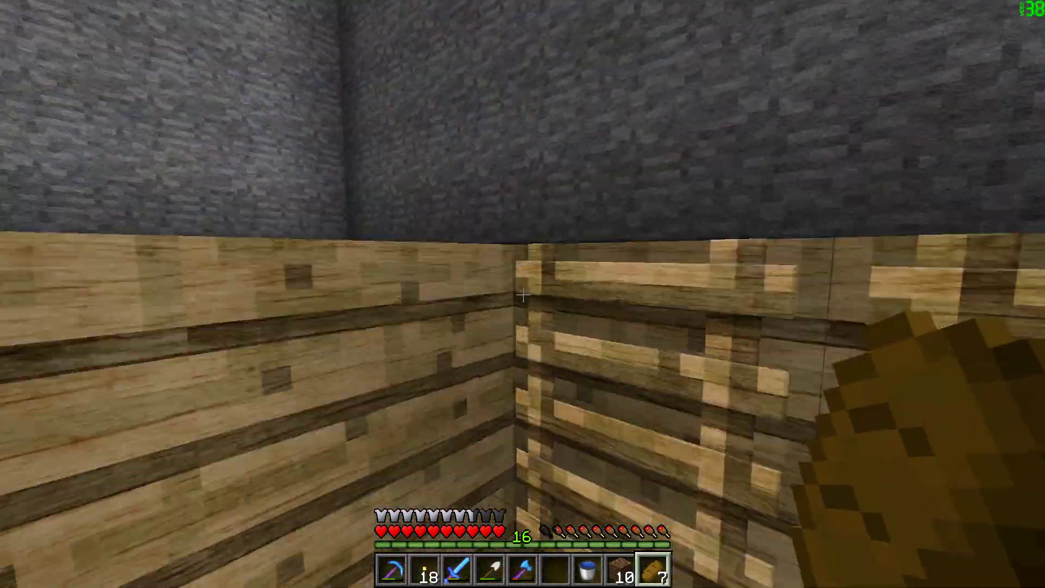